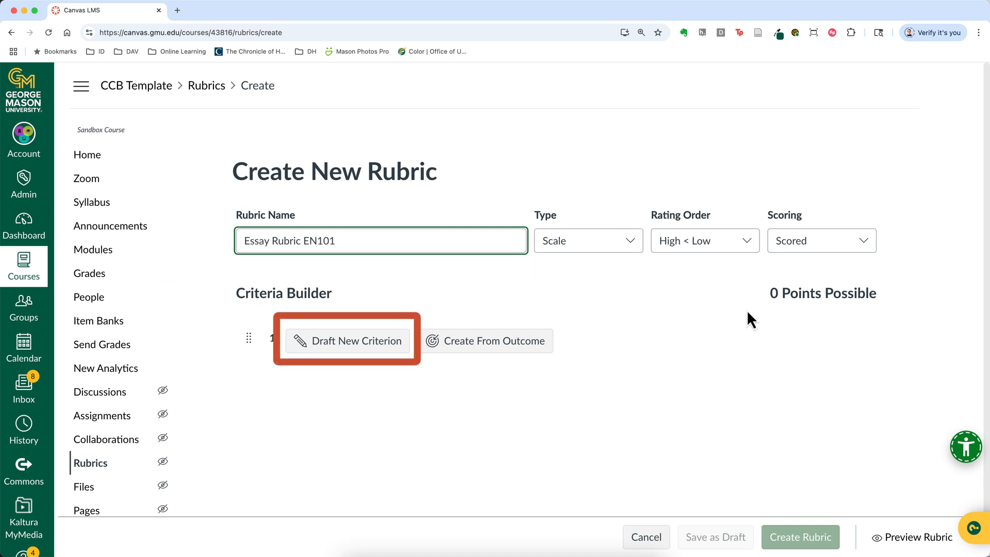
# Draft a new criterion named Argumentation with the description "We'll add this later!" and 50 points possible
pyautogui.click(364, 350)
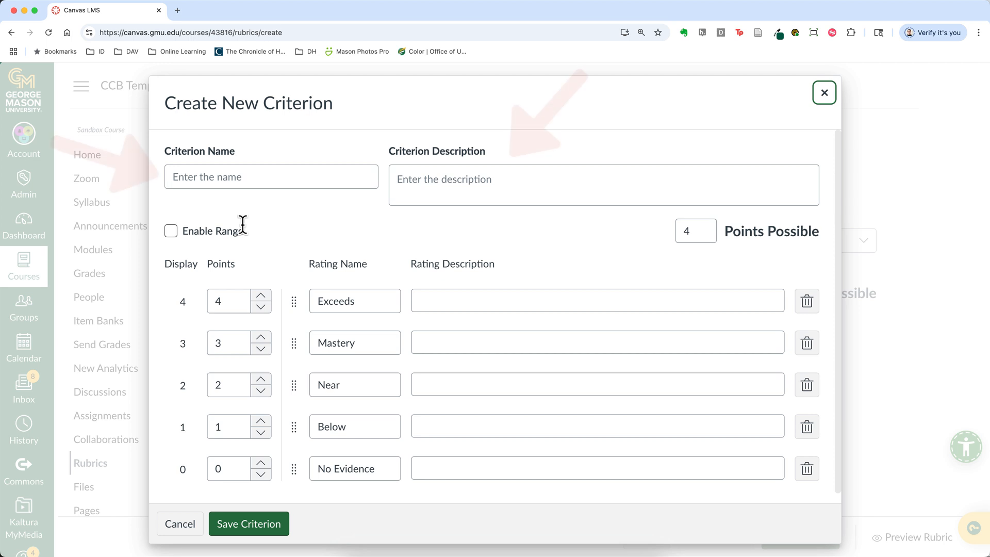
pyautogui.click(208, 177)
pyautogui.write('Ar')
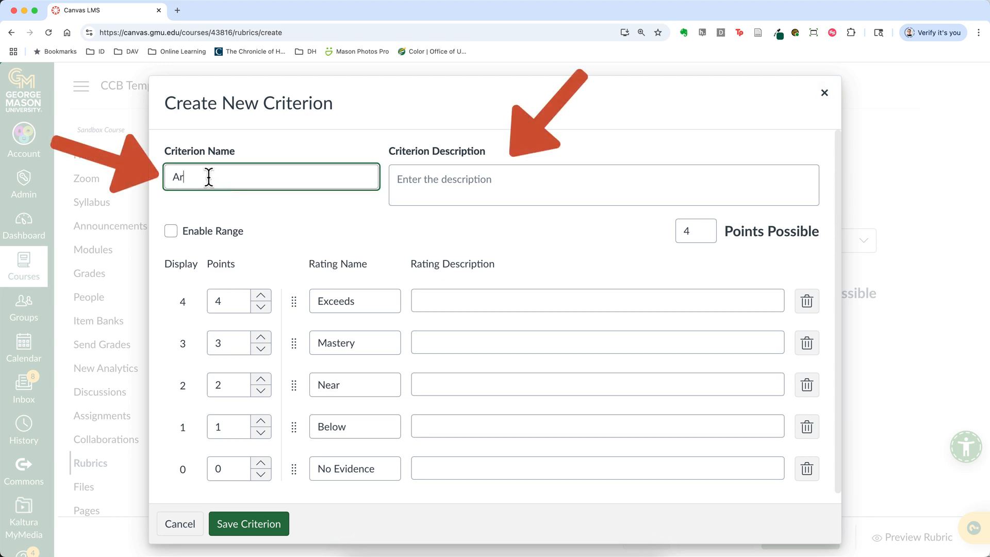
pyautogui.write('gumentation')
pyautogui.click(421, 179)
pyautogui.write("We'll add this later!")
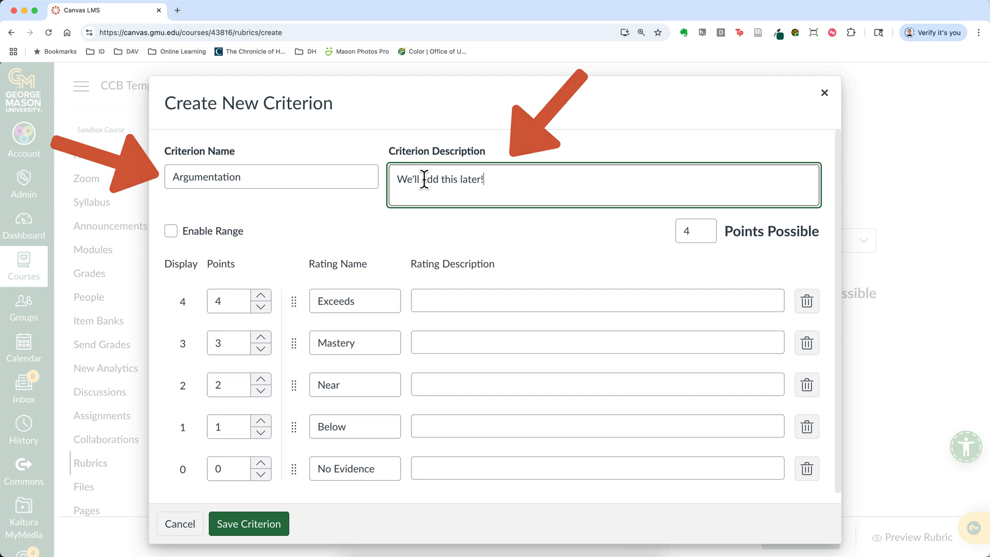
pyautogui.doubleClick(703, 231)
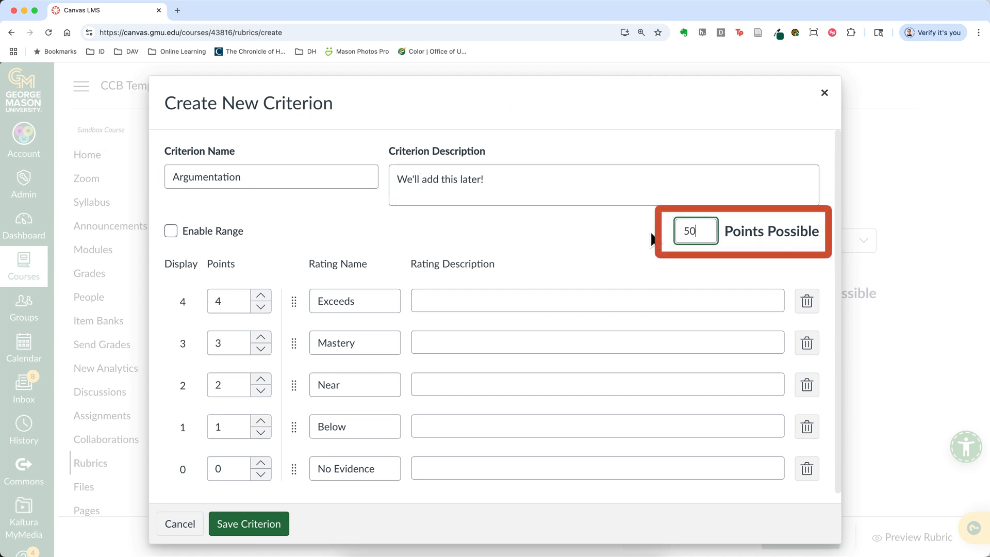
pyautogui.click(543, 233)
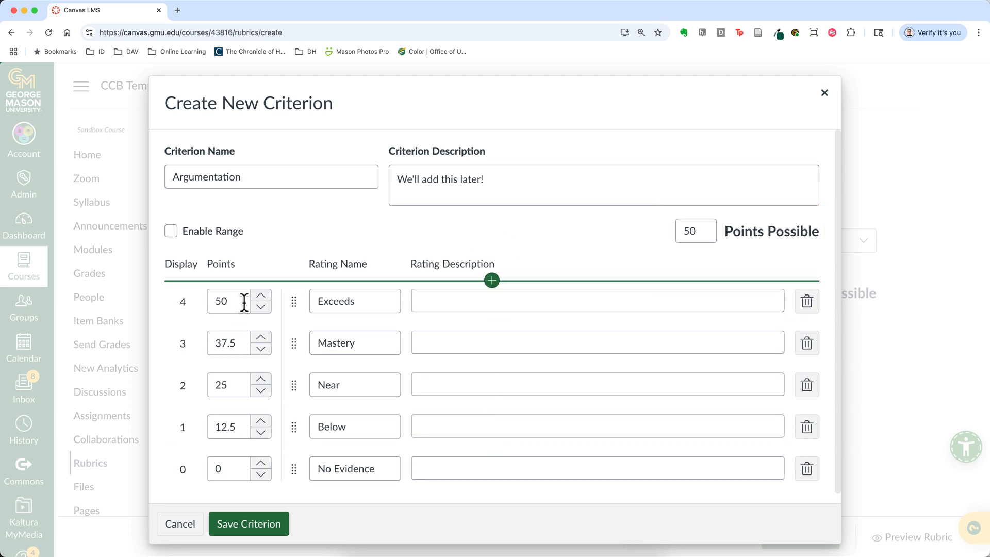
# Rename the top rating Exceptional and describe it as "Strong, nuanced thesis with clear logical points, supported with concrete and well-selected evidence that is fully explained."
pyautogui.doubleClick(355, 303)
pyautogui.write('E')
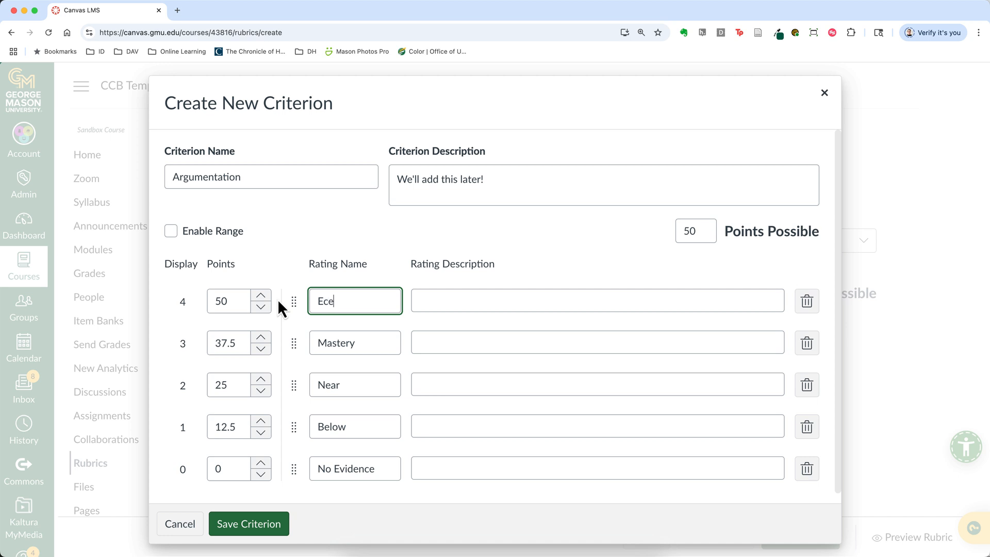
pyautogui.write('xceptional')
pyautogui.click(426, 300)
pyautogui.write('Strong thesis, clear logical points, supported with concrete and well-selected')
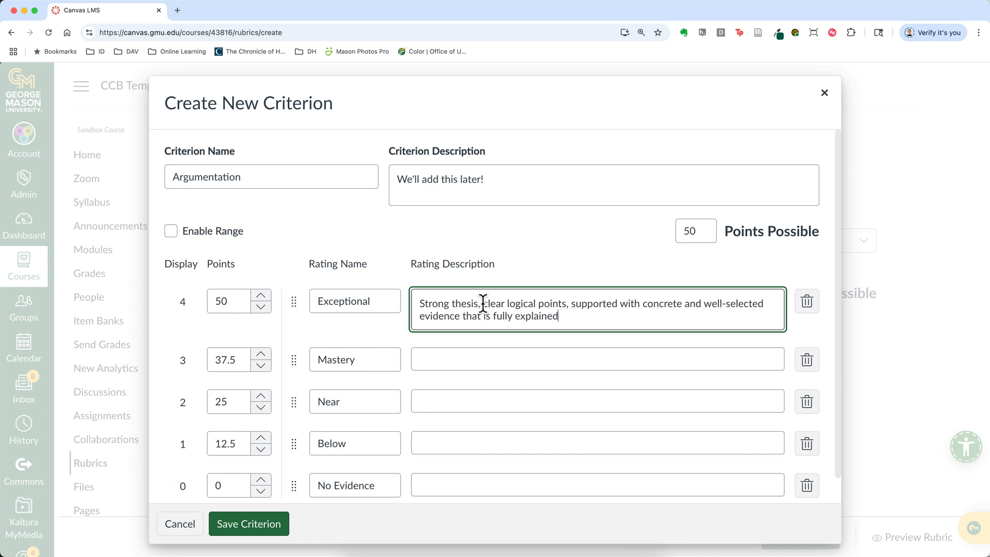
pyautogui.click(483, 303)
pyautogui.press('BackSpace')
pyautogui.write('with')
pyautogui.click(451, 304)
pyautogui.write('nuanced')
# Rename Argumentation's next three ratings, in descending order, as Good, Needs Some Improvement and Needs Much Improvement to Pass
pyautogui.moveTo(367, 358); pyautogui.dragTo(262, 363)
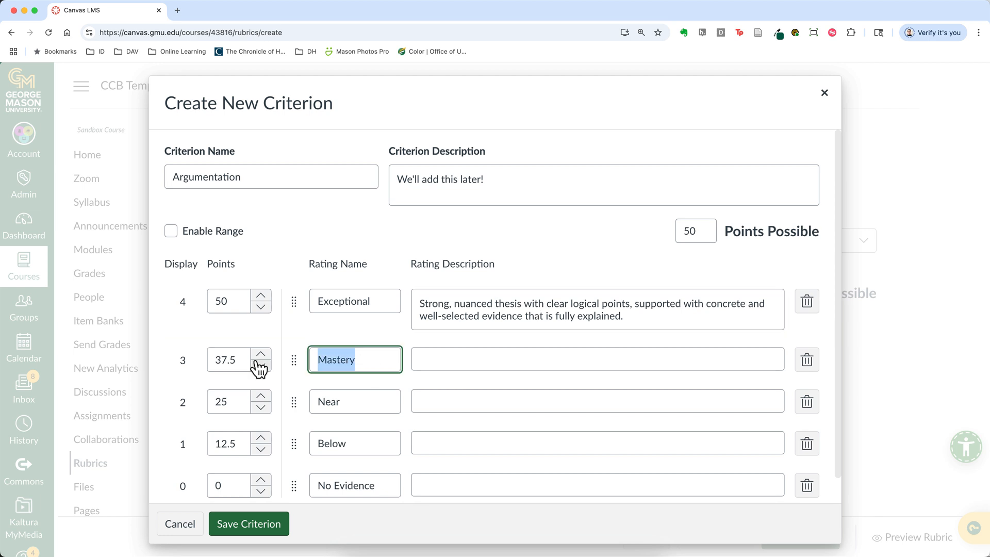
pyautogui.write('Good')
pyautogui.click(448, 360)
pyautogui.moveTo(356, 402); pyautogui.dragTo(312, 402)
pyautogui.press('BackSpace')
pyautogui.write('Needs Improveme')
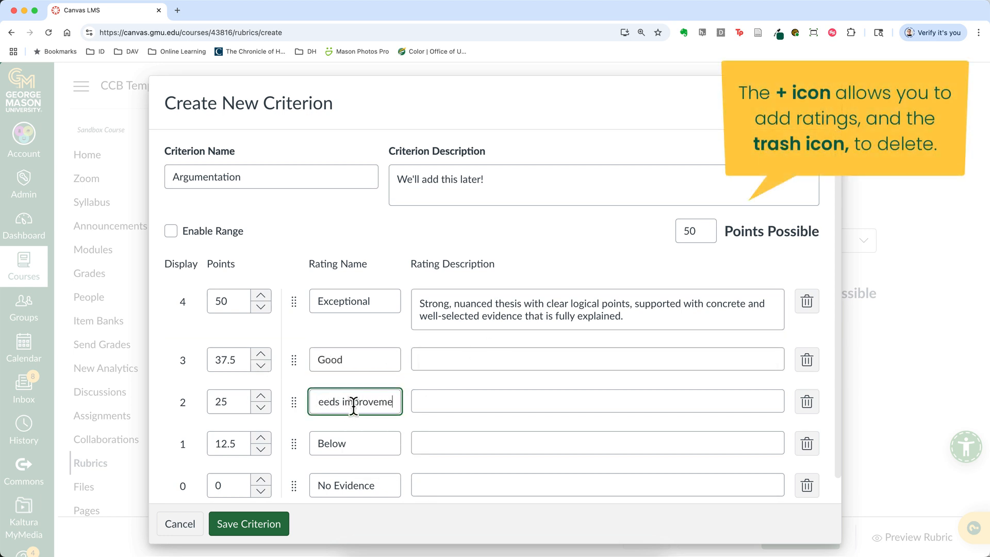
pyautogui.write('Improvement')
pyautogui.click(354, 442)
pyautogui.doubleClick(355, 443)
pyautogui.write('Needs Much Improvement to Pass')
# Describe the Good rating as "What makes a good essay?" and the Needs Some Improvement rating as "And so on..."
pyautogui.click(446, 359)
pyautogui.write('What makes a good essay?')
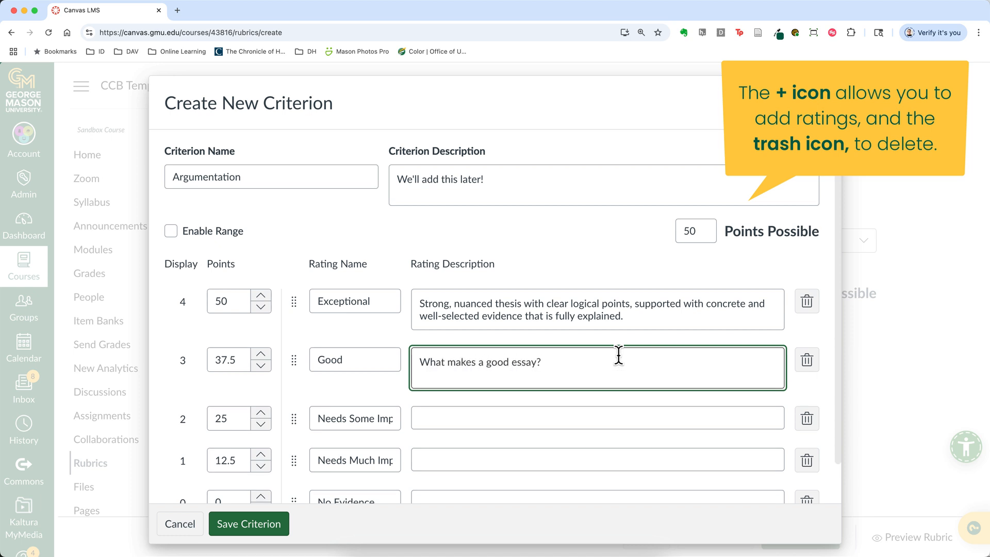
pyautogui.click(570, 418)
pyautogui.write('And so on...')
# Enable point ranges for the Argumentation criterion and save it
pyautogui.scroll(-2, 570, 422)
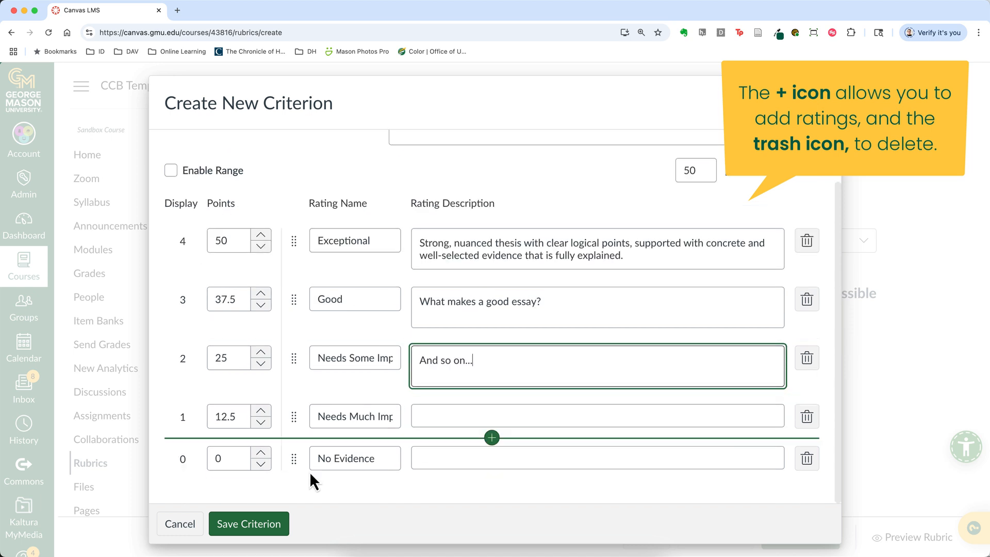
pyautogui.click(172, 170)
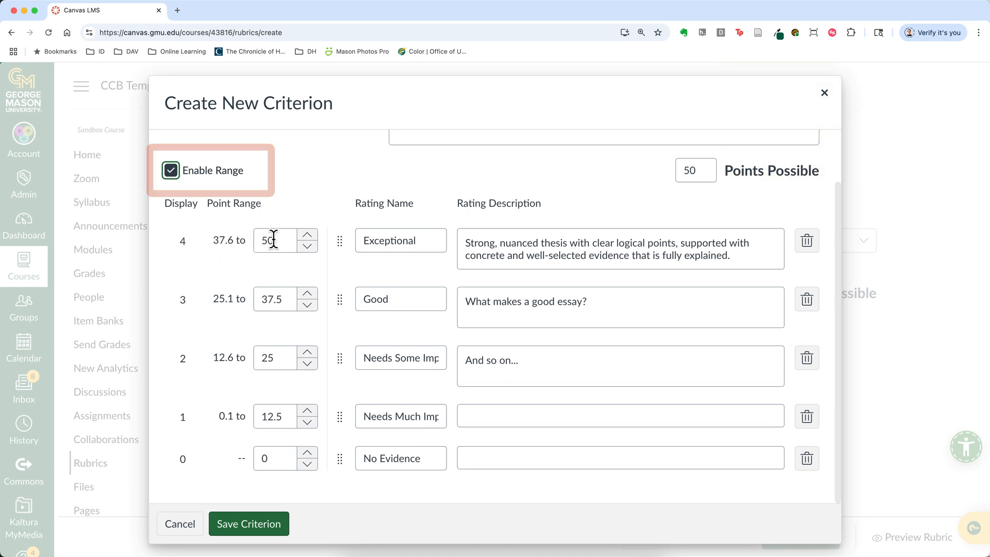
pyautogui.click(257, 525)
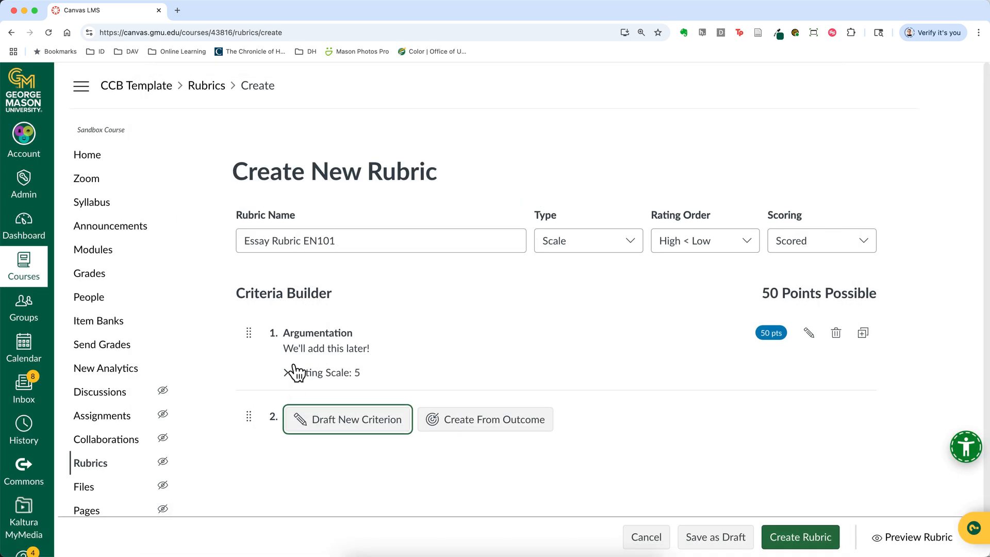
# Draft a second criterion named Organization with 25 points possible
pyautogui.click(317, 416)
pyautogui.click(266, 176)
pyautogui.write('Organization')
pyautogui.moveTo(700, 230); pyautogui.dragTo(673, 229)
pyautogui.write('25')
pyautogui.click(629, 265)
# Rename Organization's top four ratings as Exceptional, Good, Needs Some Improvement and Needs Much Improvement to Pass
pyautogui.doubleClick(369, 302)
pyautogui.write('Exceptional')
pyautogui.doubleClick(357, 342)
pyautogui.write('Good')
pyautogui.doubleClick(354, 386)
pyautogui.write('needs Some Improvement')
pyautogui.doubleClick(351, 428)
pyautogui.write('Needs More')
pyautogui.press('BackSpace')
pyautogui.press('BackSpace')
pyautogui.press('BackSpace')
pyautogui.press('BackSpace')
pyautogui.write('uch Improvement to Pass')
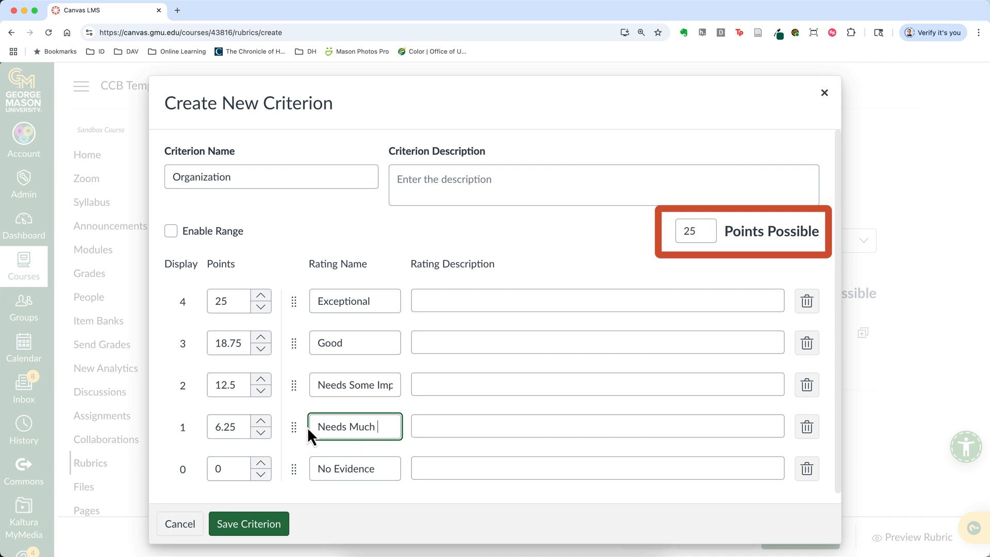
# Describe Organization's Exceptional rating with a well-developed introduction, focused supporting paragraphs with clear topic sentences, and a conclusion suggesting the argument's significance, the "so what."
pyautogui.click(468, 301)
pyautogui.write('Well-developed int')
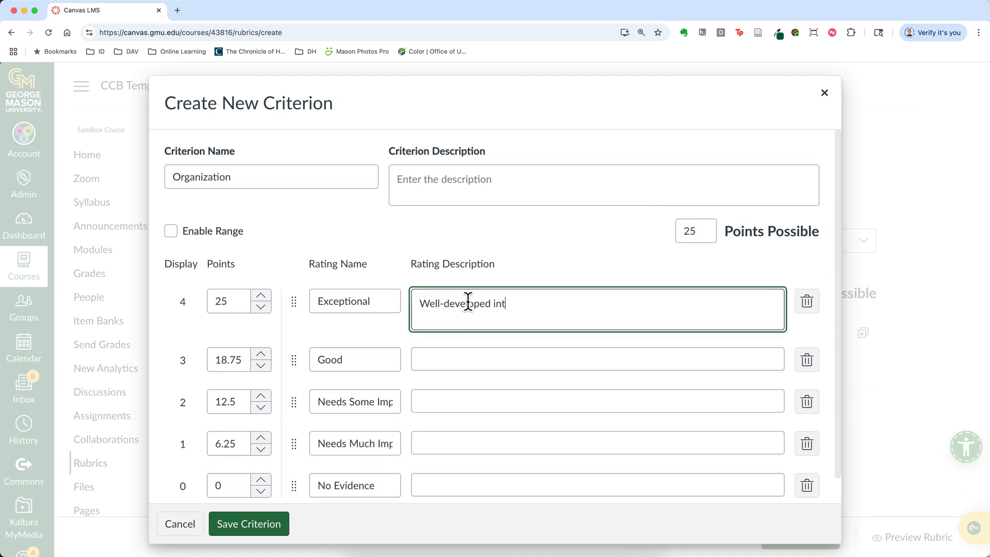
pyautogui.write('roduction and  an appropriate number of supporting paragraphs that do not contain too much information')
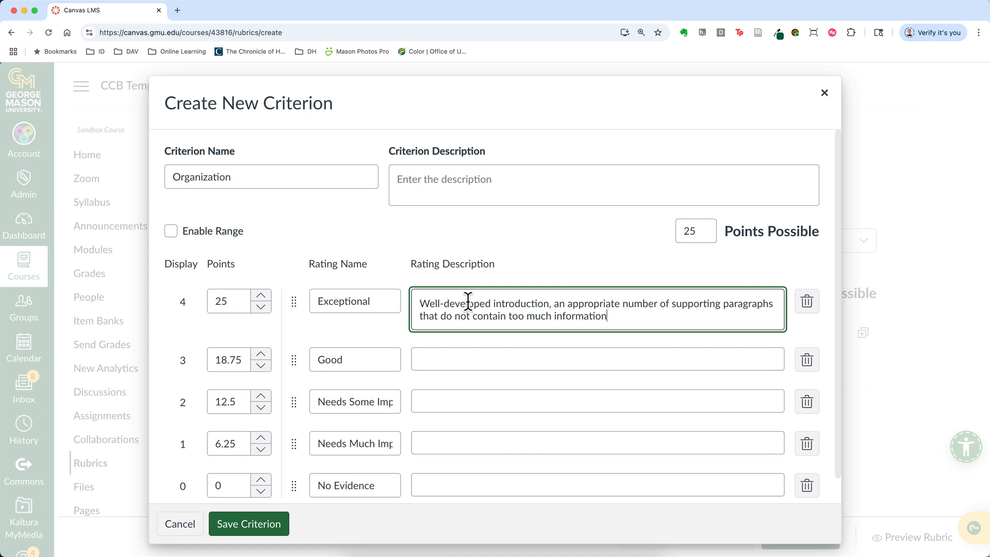
pyautogui.write('upporting paragraph has a clear topic sentence connected ')
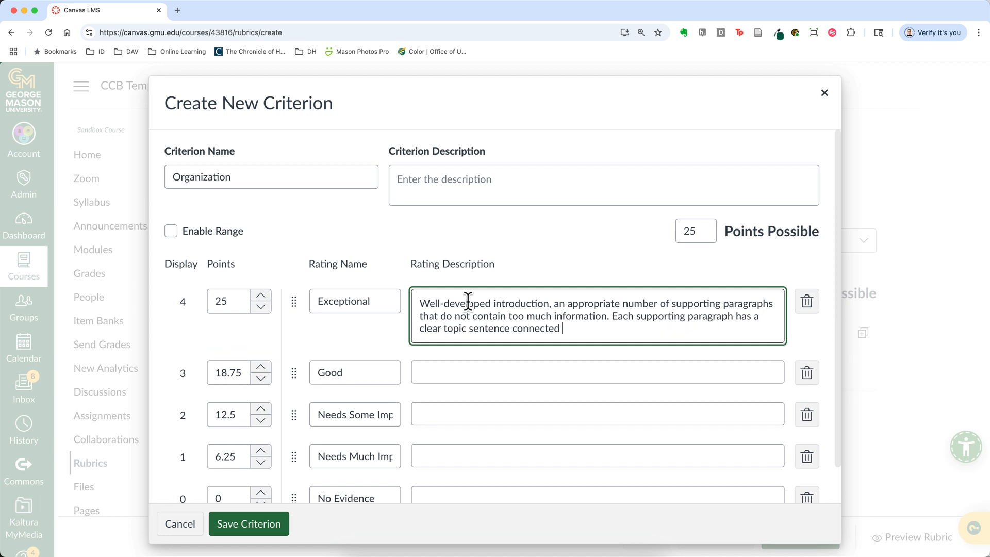
pyautogui.write('to the thesis and paclusion paragraph that suggests')
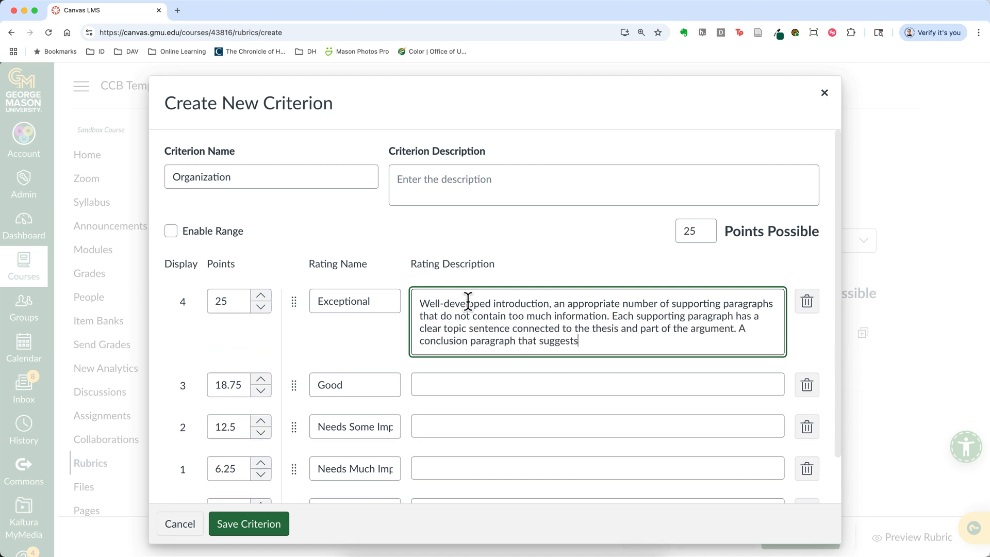
pyautogui.write(' the significance of the"so what."')
# Describe Organization's Good rating as "What counts as "good"?" and its Needs Some Improvement rating as "And so on."
pyautogui.click(459, 382)
pyautogui.write('What counts as "good"?')
pyautogui.click(459, 442)
pyautogui.write('And so on.')
# Enable point ranges for the Organization criterion and save it
pyautogui.click(171, 231)
pyautogui.scroll(-2, 320, 227)
pyautogui.click(271, 522)
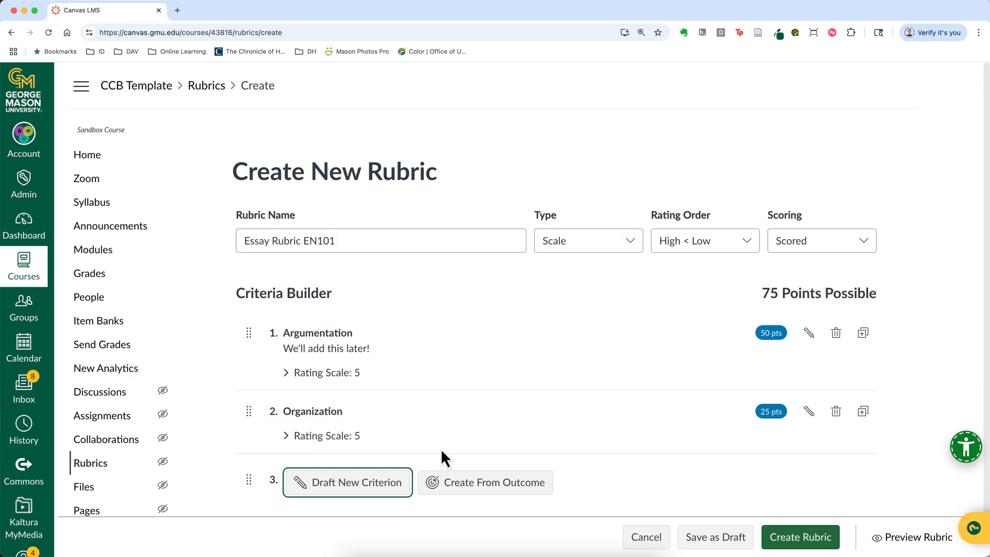
# Duplicate the Organization criterion and name the copy Style
pyautogui.click(863, 411)
pyautogui.doubleClick(266, 177)
pyautogui.write('Style')
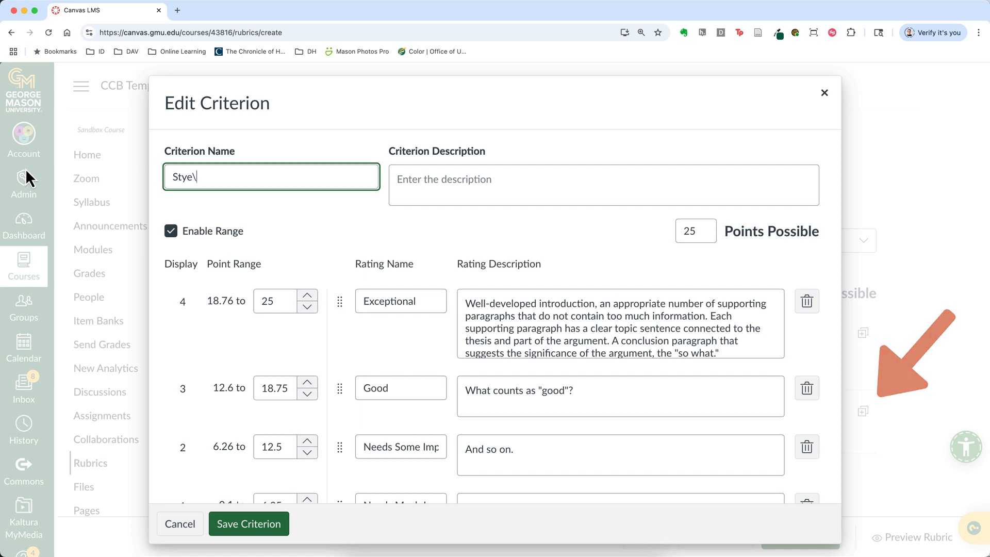
# Replace Style's Exceptional description with text on appropriately attributed sources, clear and concise language, the author's voice and minor grammatical problems, and save the criterion
pyautogui.doubleClick(526, 305)
pyautogui.tripleClick(526, 305)
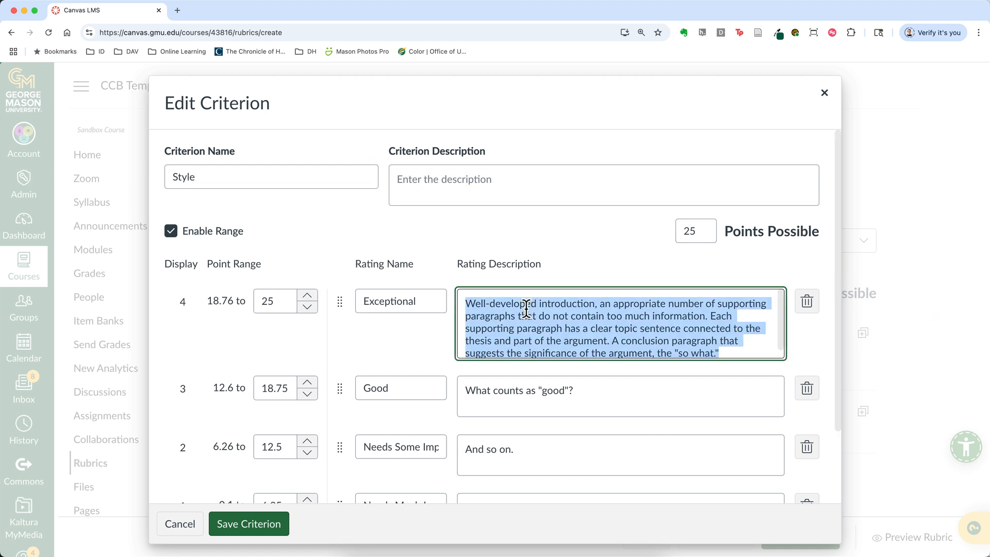
pyautogui.write('Sources are well se')
pyautogui.press('BackSpace')
pyautogui.press('BackSpace')
pyautogui.write('appropriately adtributed in all respects, including attribution and works cited. Language is clear and concise, and shows the unique voice of the author.')
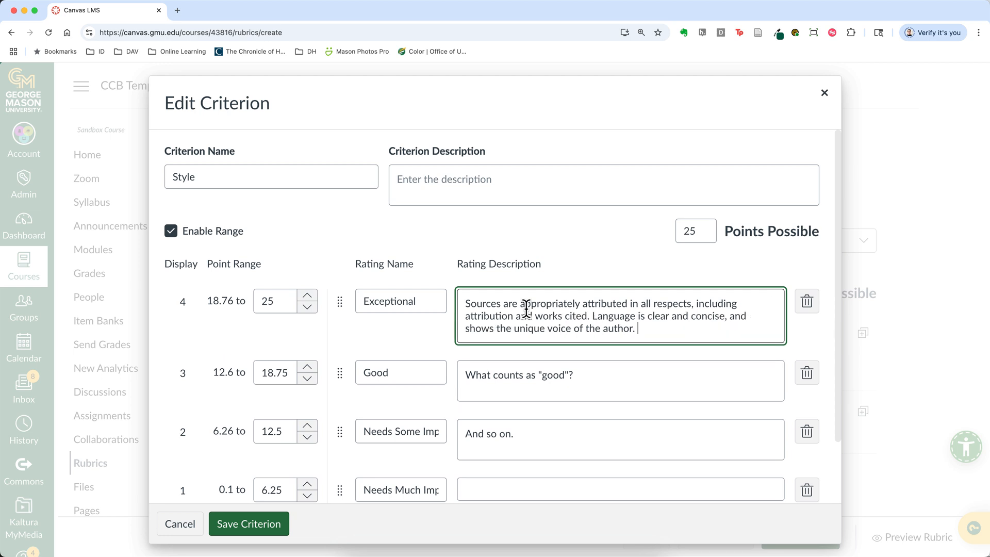
pyautogui.write(' There may be--and likely are--some minor grammatical or stylistic problems, but they do not ')
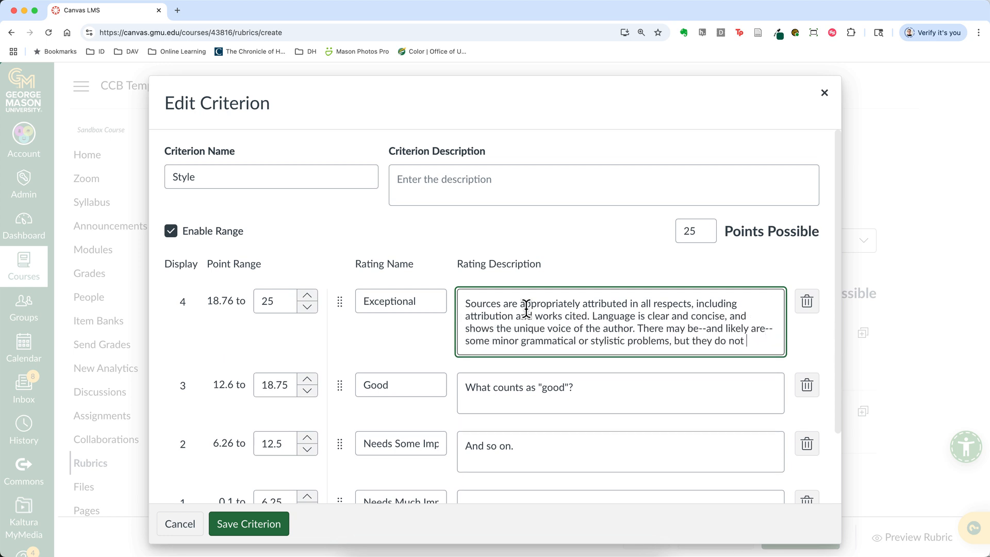
pyautogui.write("detract from comprehension and help define the author's voice.")
pyautogui.click(238, 523)
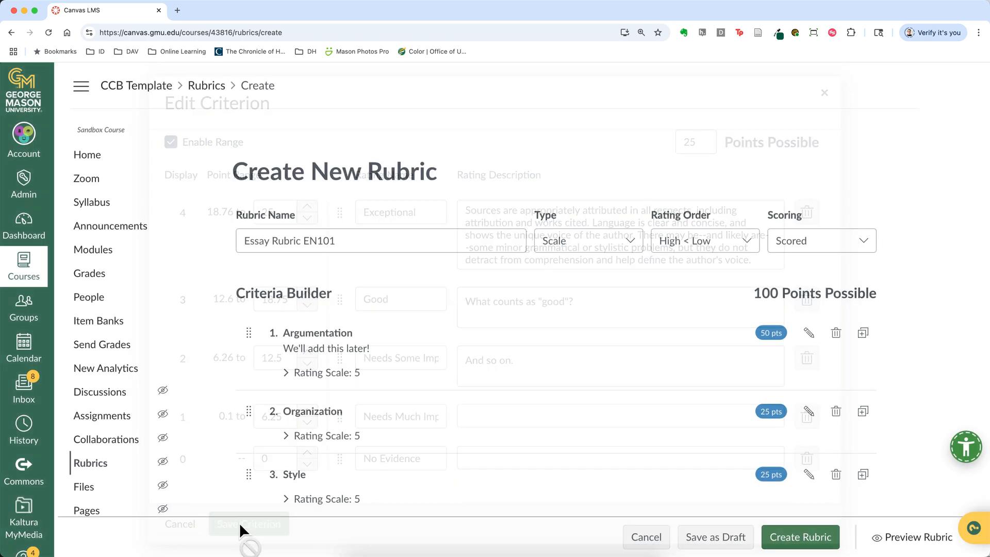
# Expand the Argumentation criterion's rating scale to review its ratings, and collapse it again
pyautogui.scroll(-3, 481, 429)
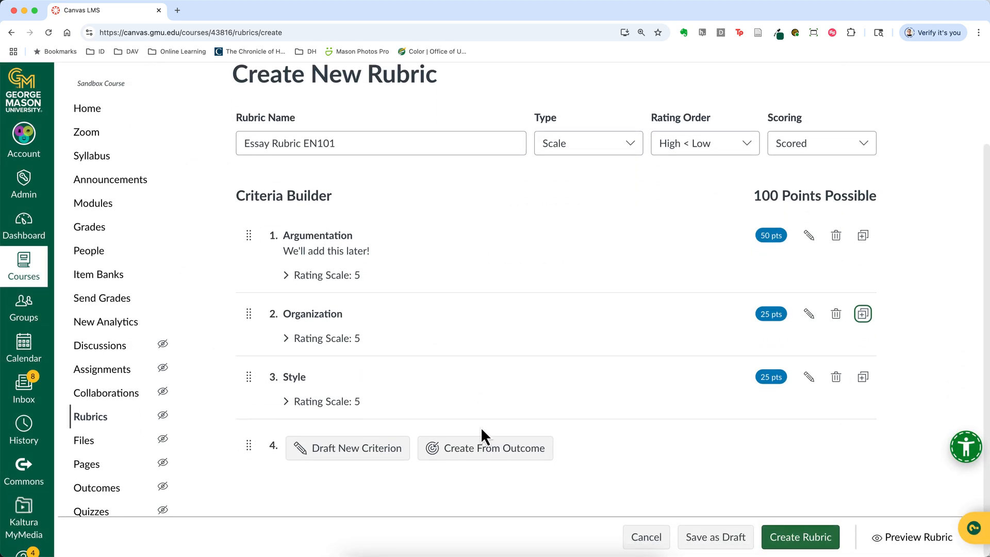
pyautogui.click(288, 277)
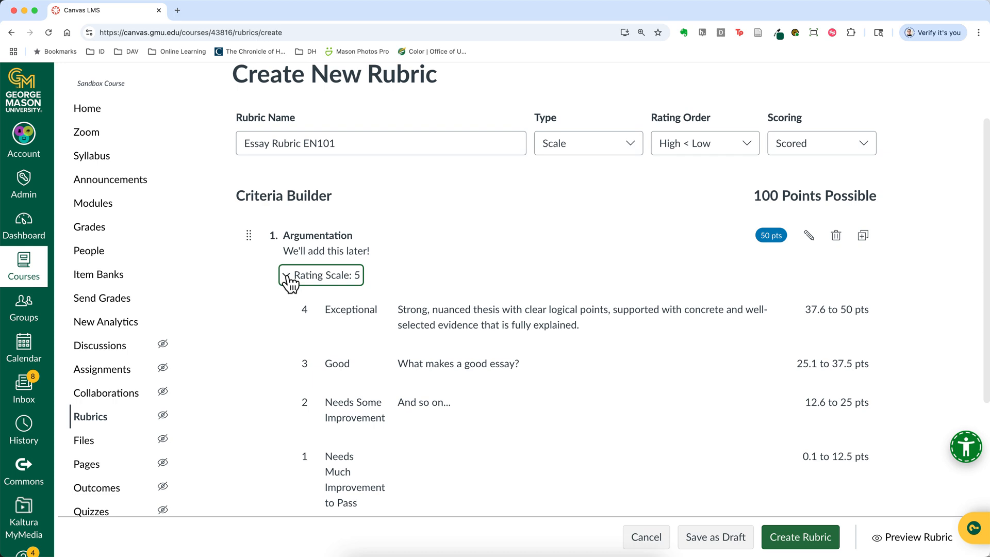
pyautogui.click(288, 278)
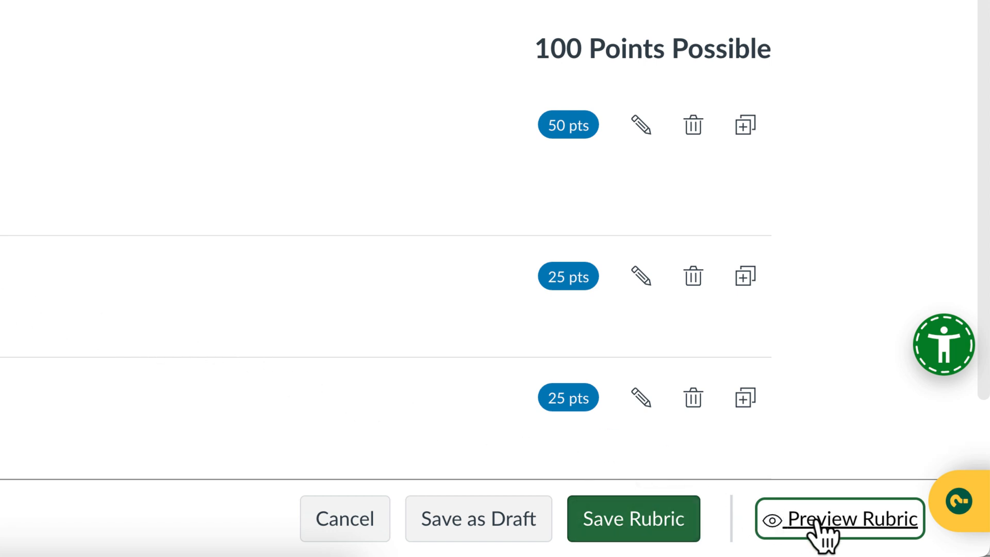
# Preview the rubric, rate Argumentation as Good and set its score to 36 points
pyautogui.click(841, 520)
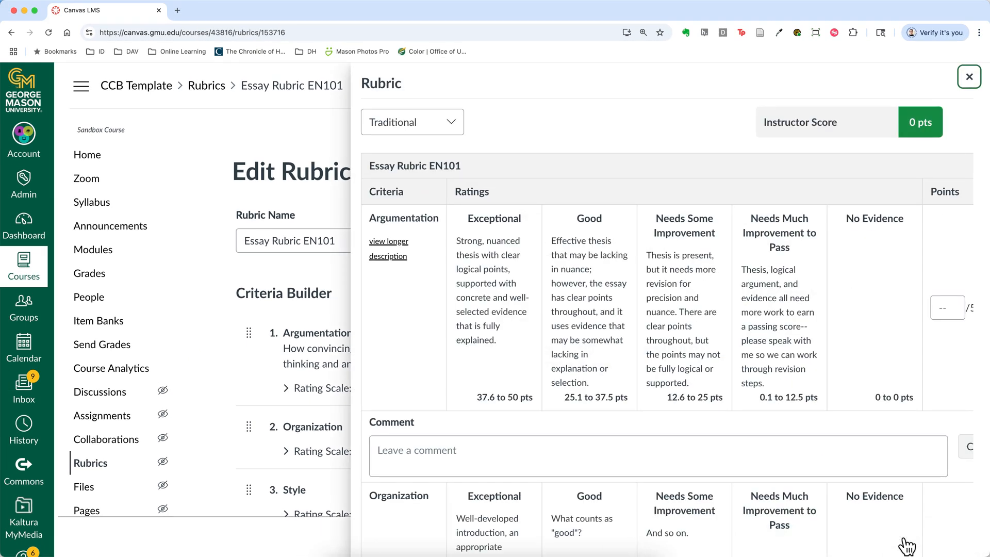
pyautogui.click(611, 346)
pyautogui.doubleClick(947, 308)
pyautogui.write('36')
pyautogui.press('Tab')
# Rate Organization and Style as Exceptional in the preview and check the total instructor score
pyautogui.scroll(-1, 680, 482)
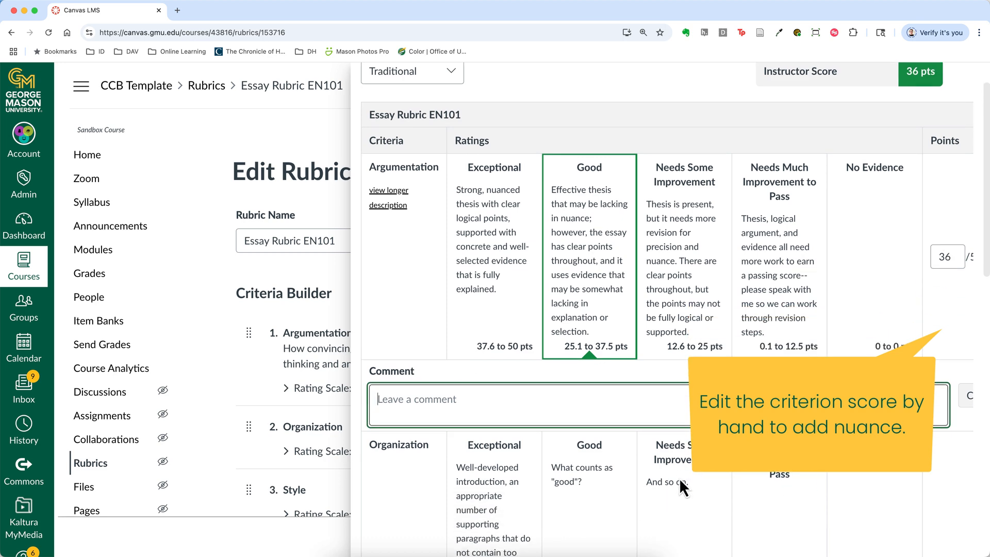
pyautogui.click(498, 530)
pyautogui.scroll(-3, 587, 511)
pyautogui.scroll(-7, 587, 511)
pyautogui.click(522, 500)
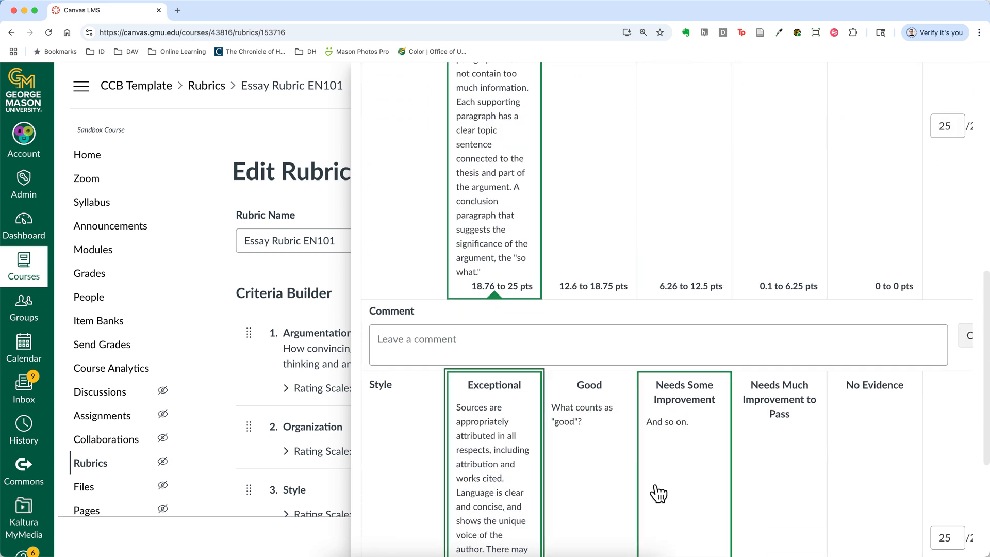
pyautogui.scroll(10, 645, 491)
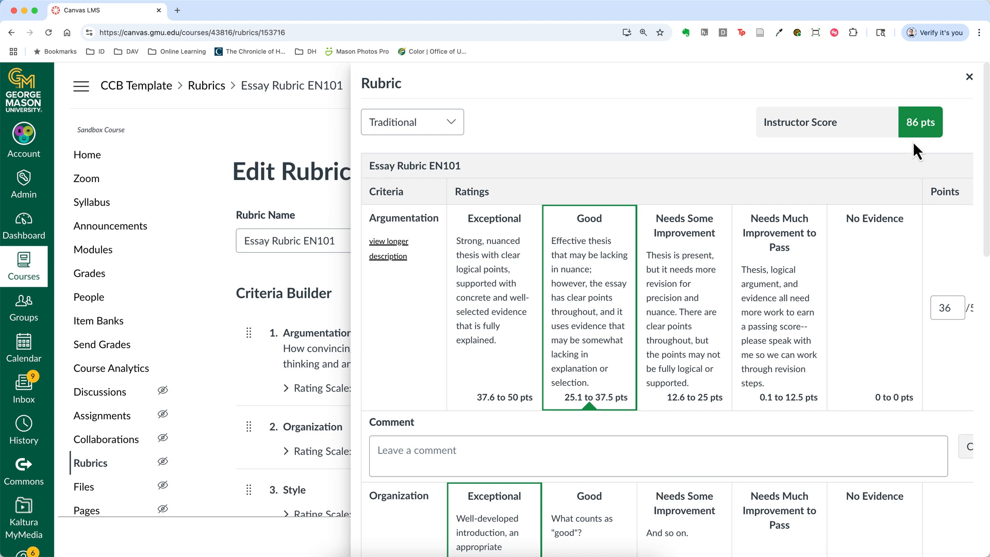
# Switch the rubric preview to the Vertical view
pyautogui.click(457, 129)
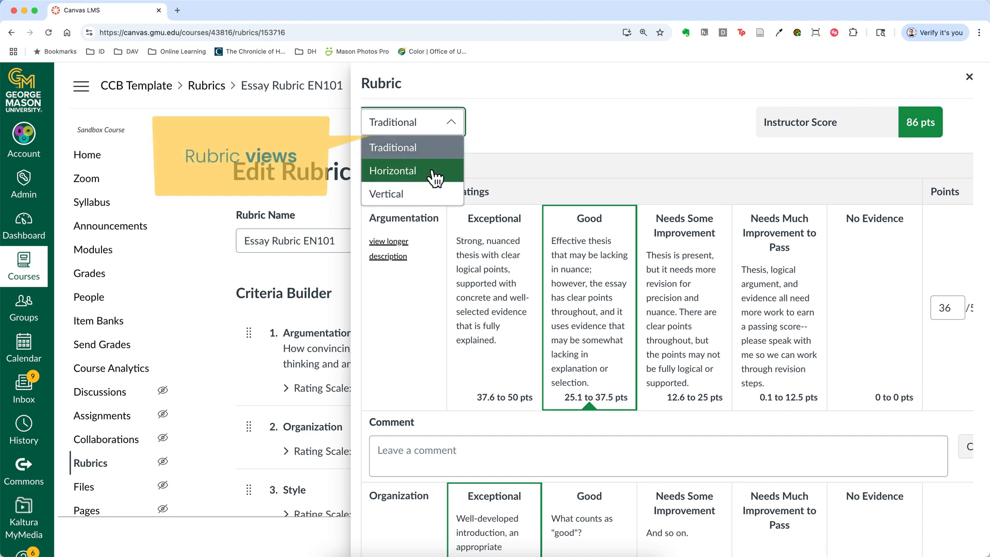
pyautogui.click(432, 209)
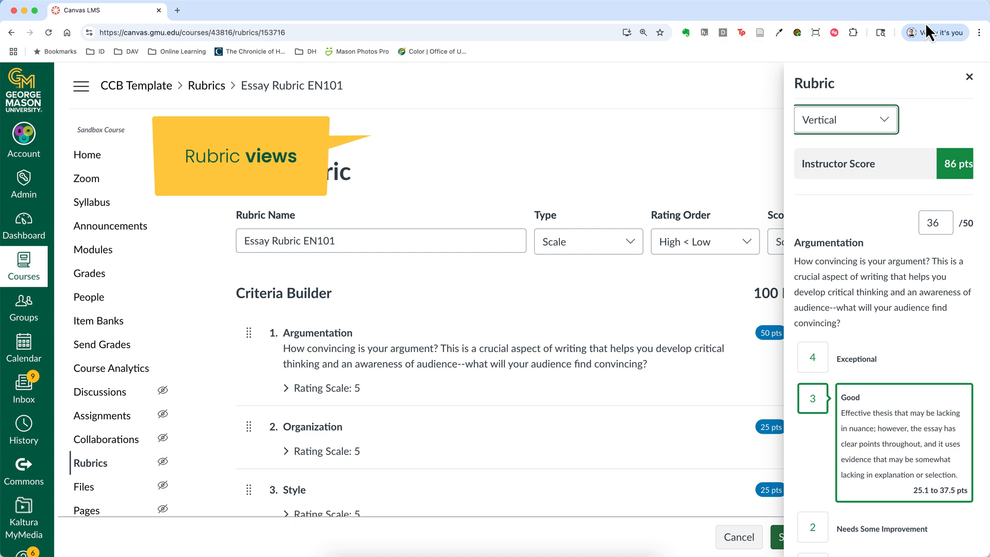
# Close the preview and save the essay rubric
pyautogui.click(969, 76)
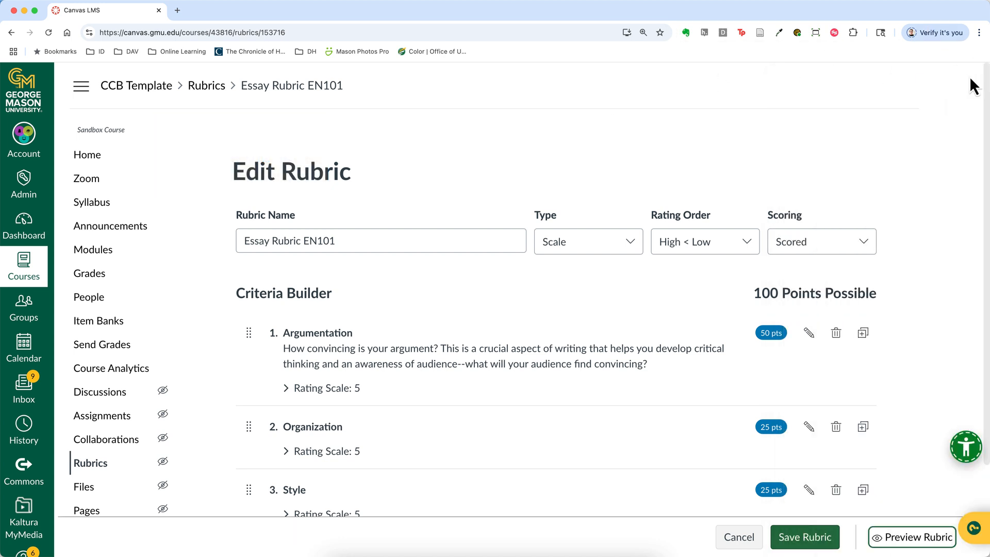
pyautogui.click(801, 548)
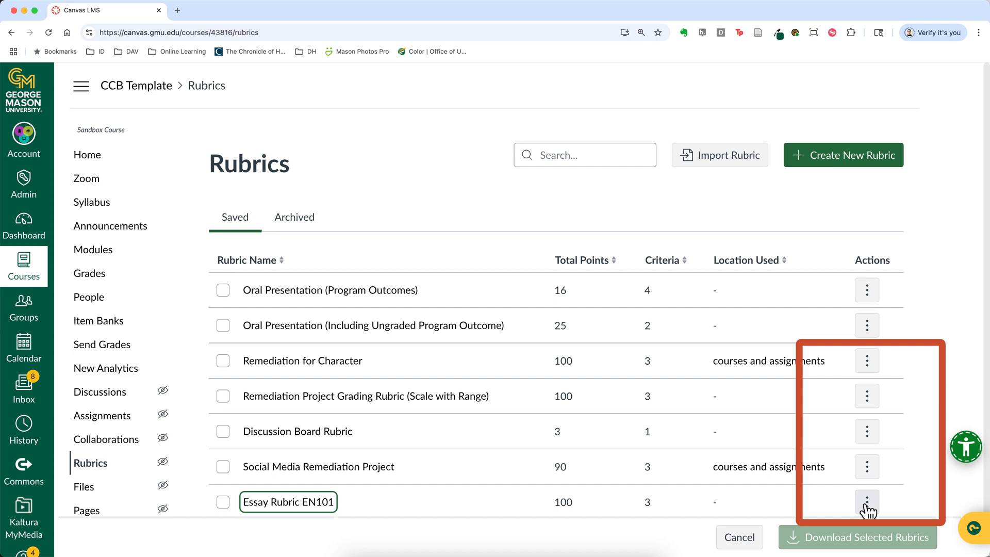
# Replace the Argumentation description in Essay Rubric EN101 with "How convincing is your argument?" plus a note on critical thinking and audience awareness
pyautogui.click(868, 507)
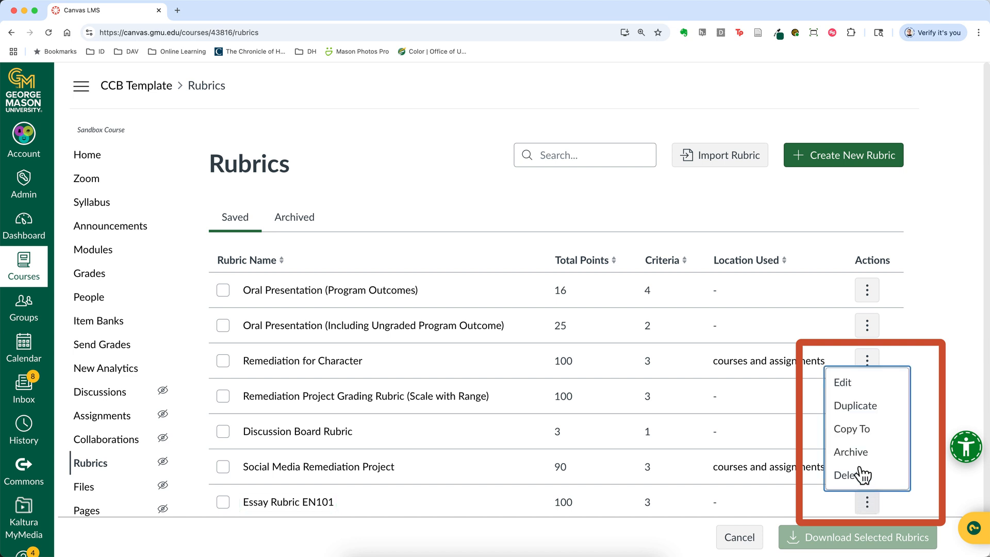
pyautogui.click(847, 388)
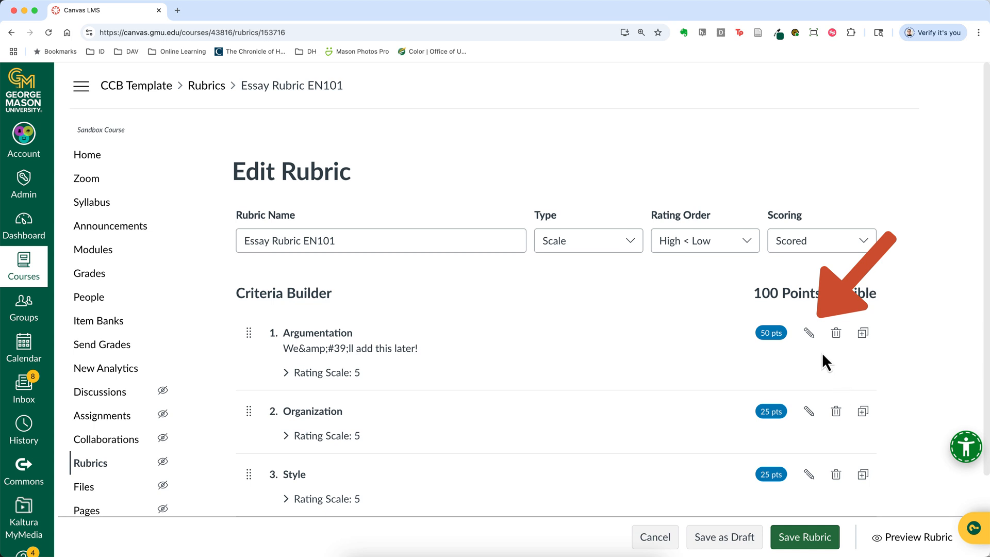
pyautogui.click(810, 335)
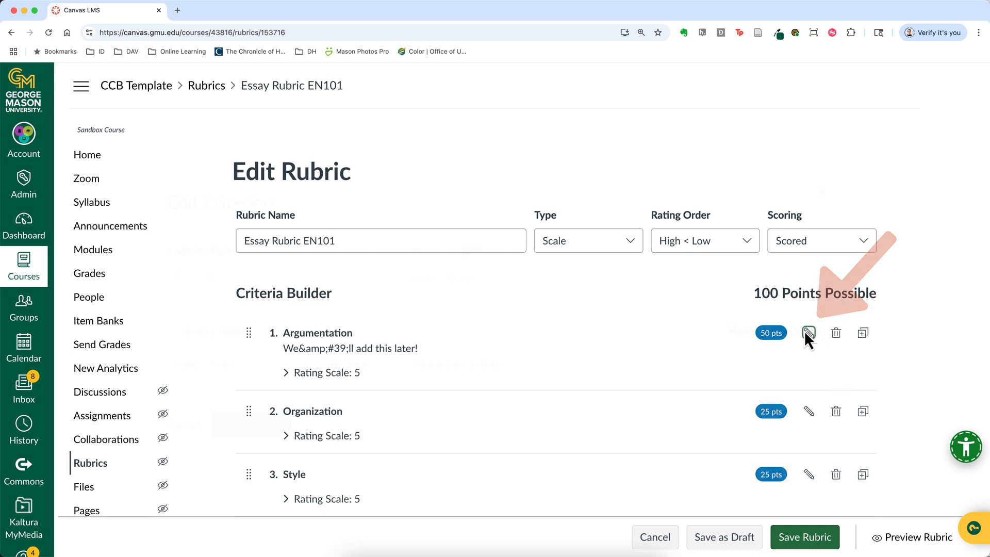
pyautogui.moveTo(534, 180); pyautogui.dragTo(332, 180)
pyautogui.write('Ho')
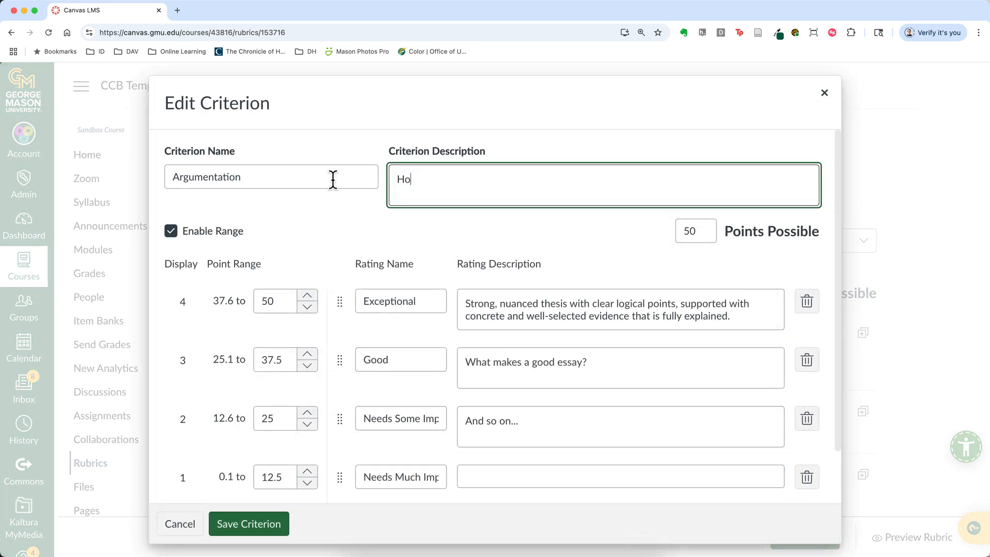
pyautogui.write('w convincing is your argument? This is an aspect of writing')
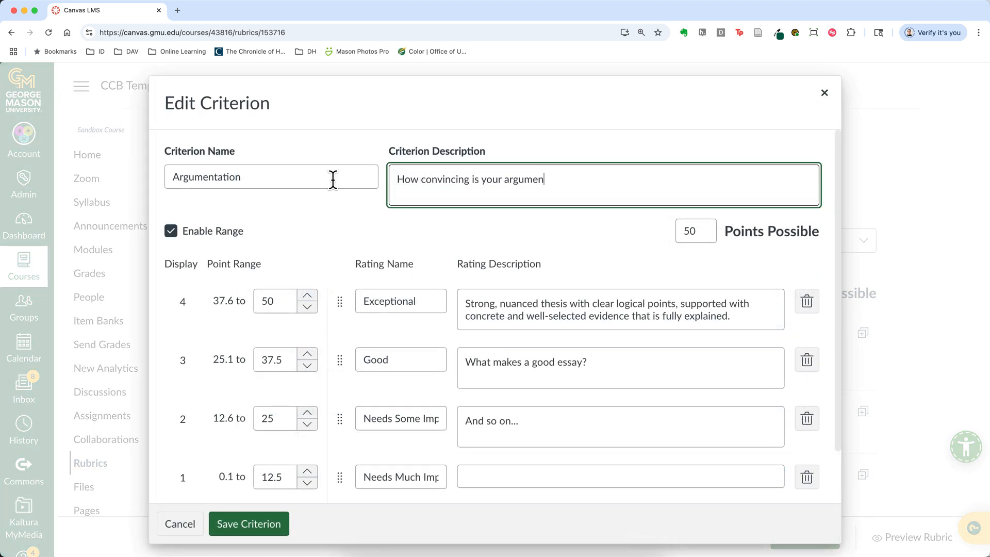
pyautogui.click(594, 178)
pyautogui.press('BackSpace')
pyautogui.write('crucial')
pyautogui.click(767, 173)
pyautogui.write('that helps you develop critical thinking and an awareness of audience--what will your audic')
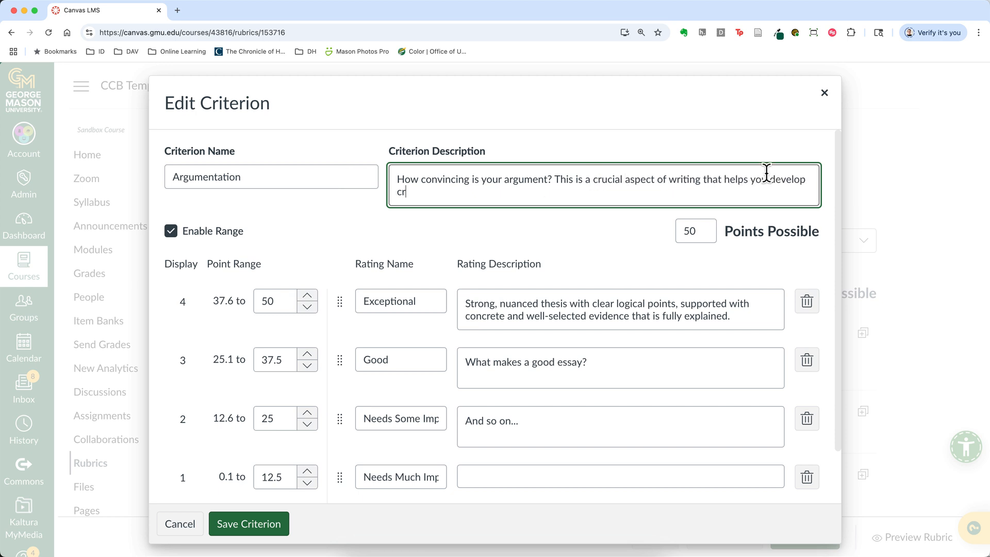
pyautogui.write('nce find convincing?')
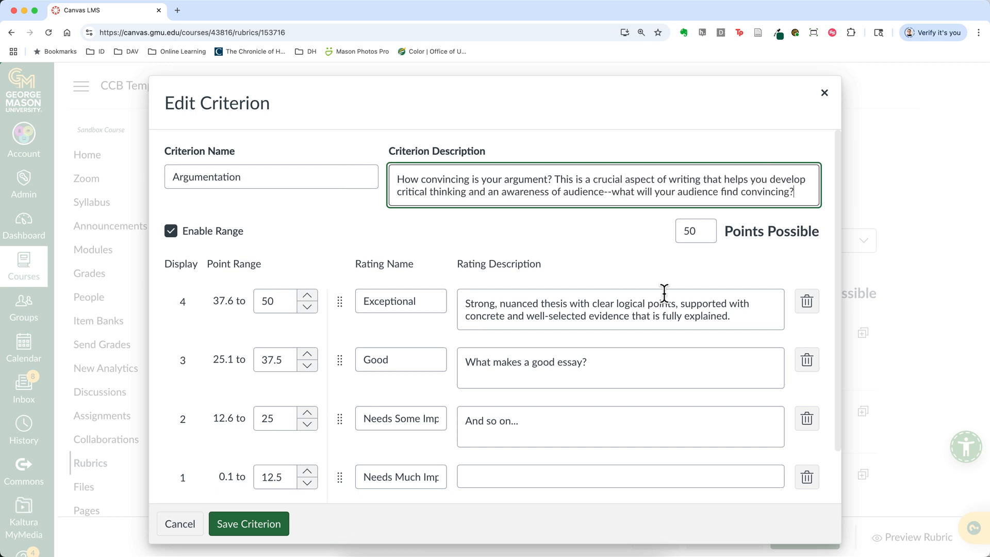
# Describe Argumentation's Good rating as "Effective thesis that may be lacking in nuance", with clear points and evidence somewhat lacking in explanation or selection
pyautogui.tripleClick(601, 364)
pyautogui.write('Effective thesis that may be lacking in nuance, but')
pyautogui.press('BackSpace')
pyautogui.press('BackSpace')
pyautogui.press('BackSpace')
pyautogui.press('BackSpace')
pyautogui.press('BackSpace')
pyautogui.write('; however, ')
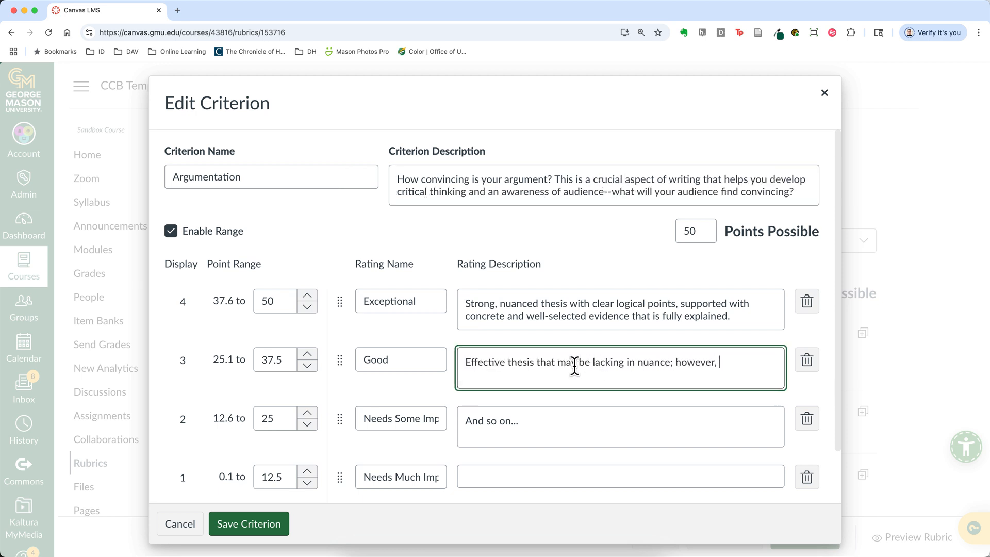
pyautogui.write('the essay has clear points throughout')
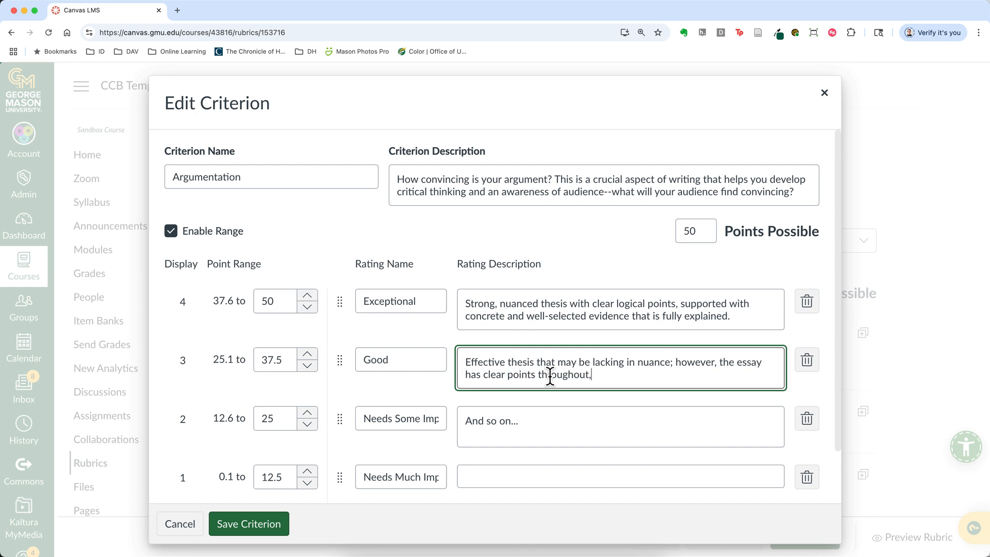
pyautogui.write(', and it uses evidence that may be somewhat lacking in explanation or selection.')
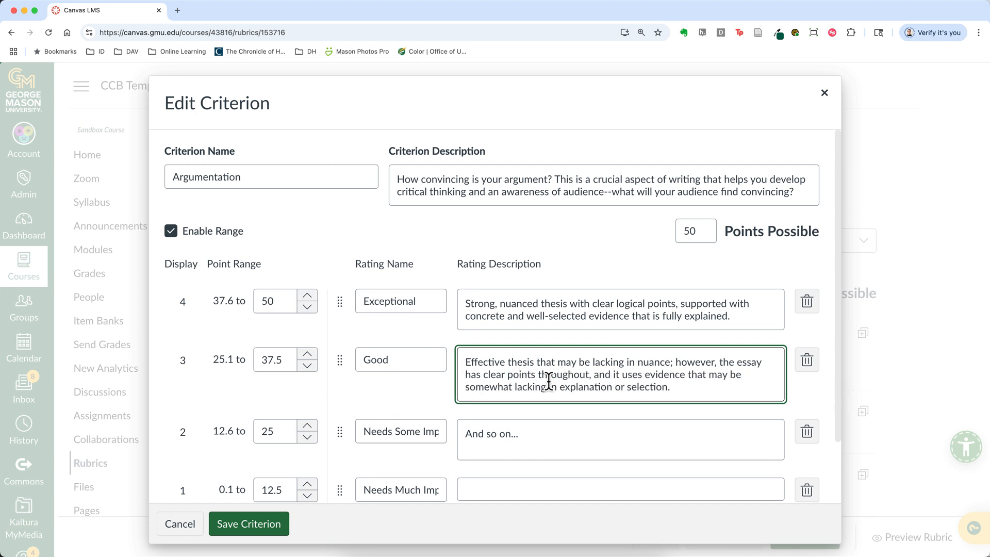
# Describe the Needs Some Improvement rating as a present thesis needing revision for precision and nuance, with clear points possibly not fully logical or supported
pyautogui.tripleClick(534, 436)
pyautogui.write('Thesis is present, but it needs more revision for precision and nuance. There are clear poi')
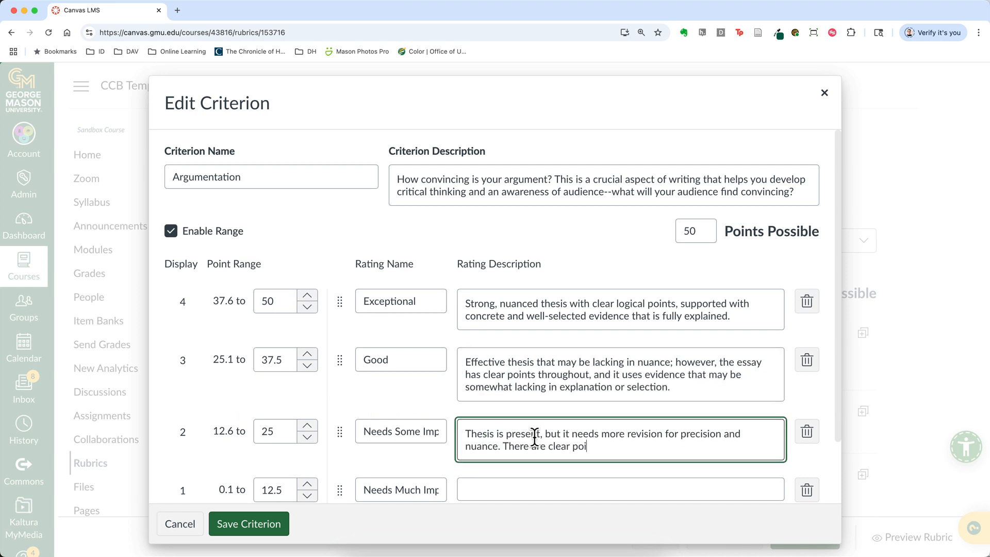
pyautogui.write('nts throughout, but the points may  not be fully logical or supported.')
# Describe the Needs Much Improvement rating as thesis, logical argument and evidence all needing more work to pass, inviting a revision talk, and save criterion and rubric
pyautogui.scroll(-2, 534, 438)
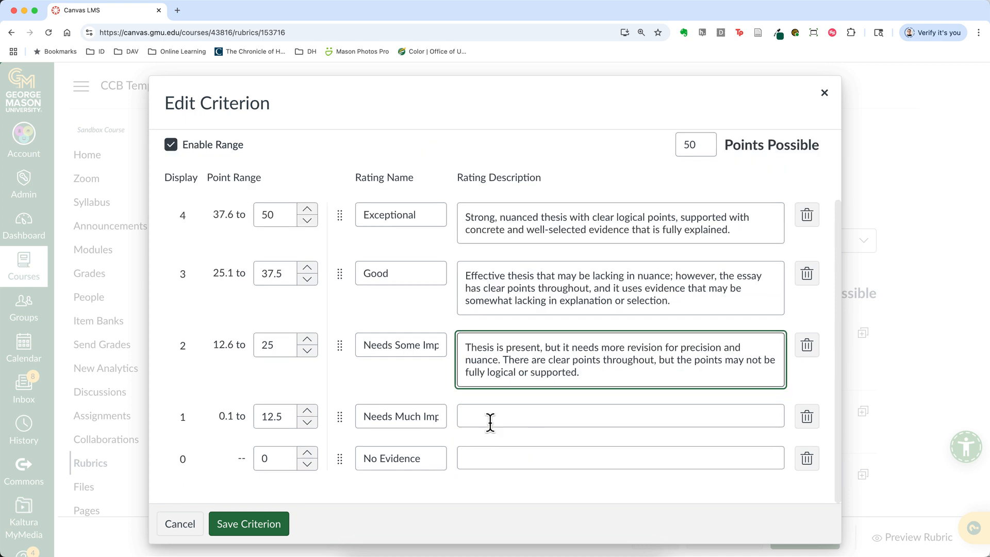
pyautogui.click(478, 418)
pyautogui.write('Thesis, and')
pyautogui.press('BackSpace')
pyautogui.press('BackSpace')
pyautogui.press('BackSpace')
pyautogui.write('logical argument, and evidence needs more work')
pyautogui.press('BackSpace')
pyautogui.write('all need more work to earn a passing score--please speak with me so we can work through revision steps!')
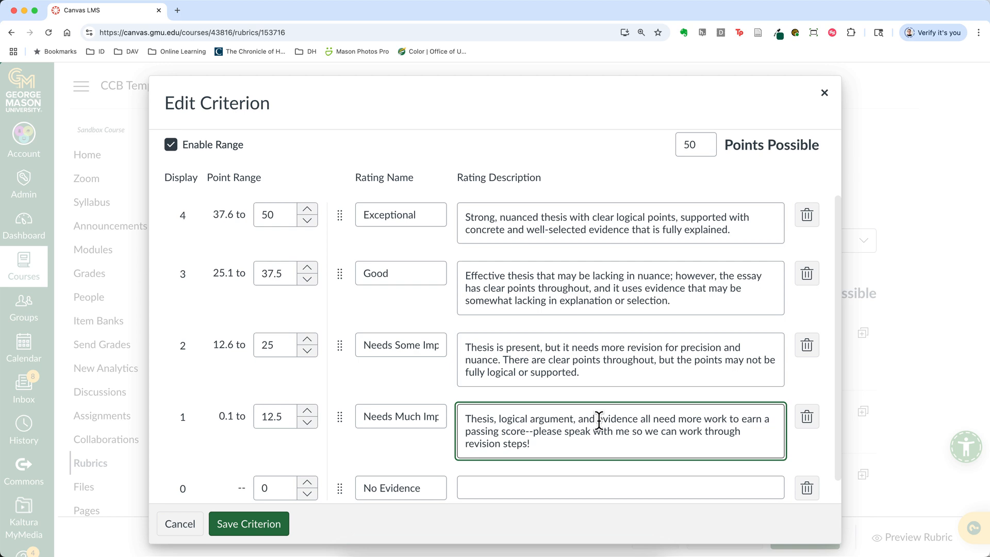
pyautogui.click(245, 529)
pyautogui.click(804, 536)
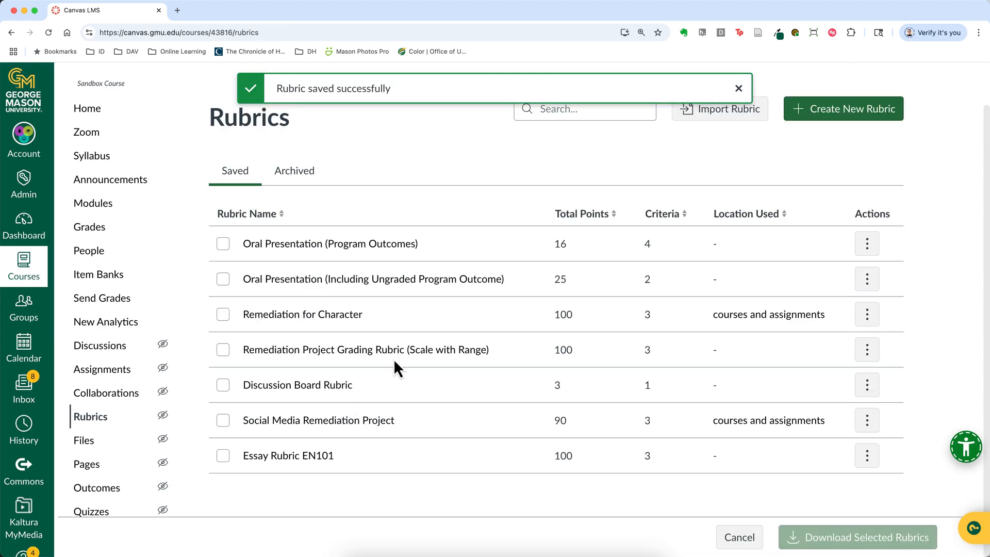
# Create and save an assignment named Essay 1 with the text "Instructions here!", 100 points and a file upload submission
pyautogui.click(92, 376)
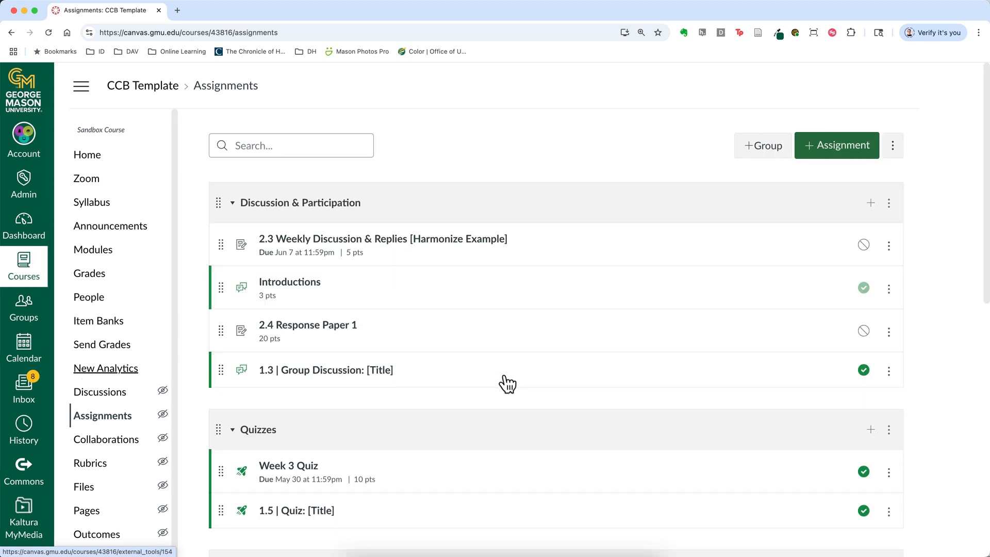
pyautogui.click(841, 147)
pyautogui.click(418, 210)
pyautogui.write('Essays')
pyautogui.click(395, 307)
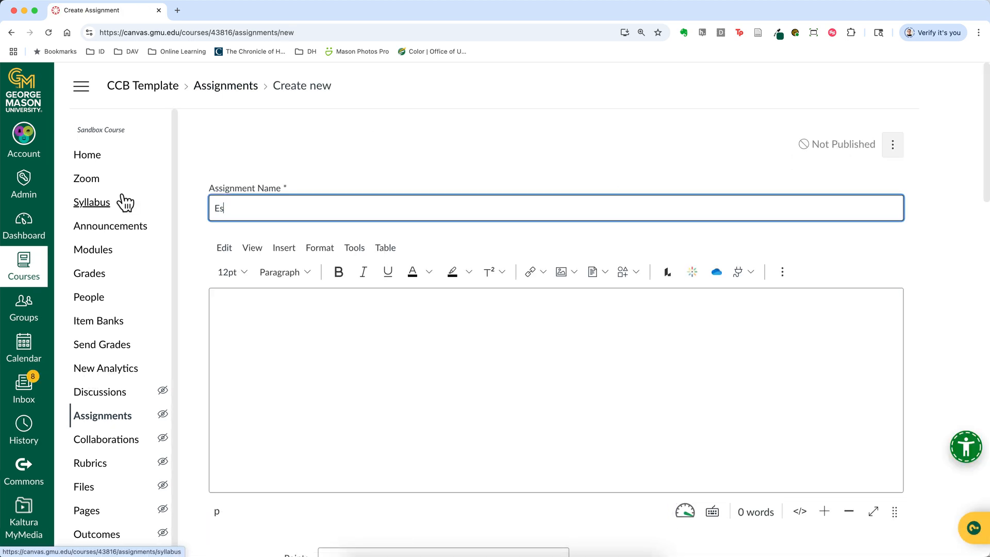
pyautogui.write('say 1')
pyautogui.click(263, 330)
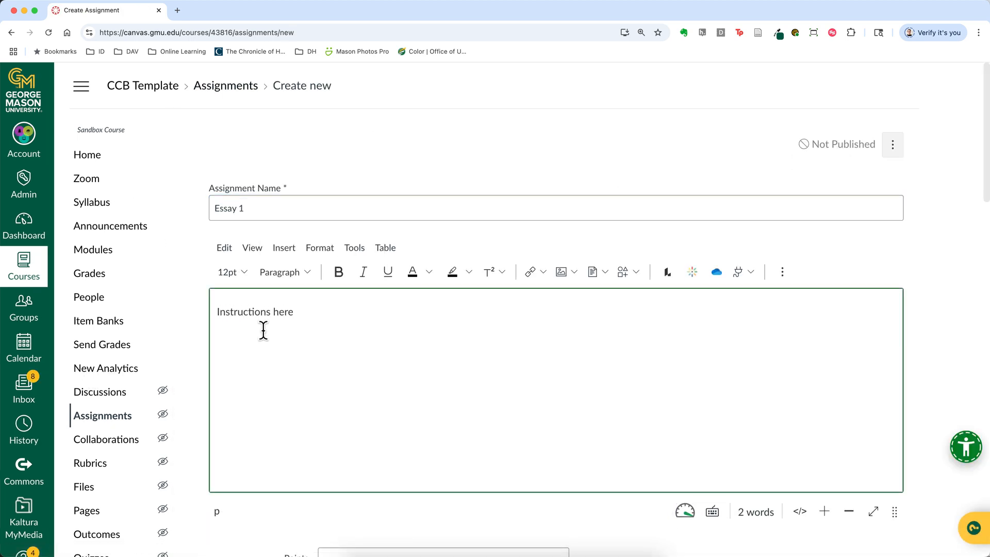
pyautogui.scroll(-20, 469, 379)
pyautogui.click(877, 506)
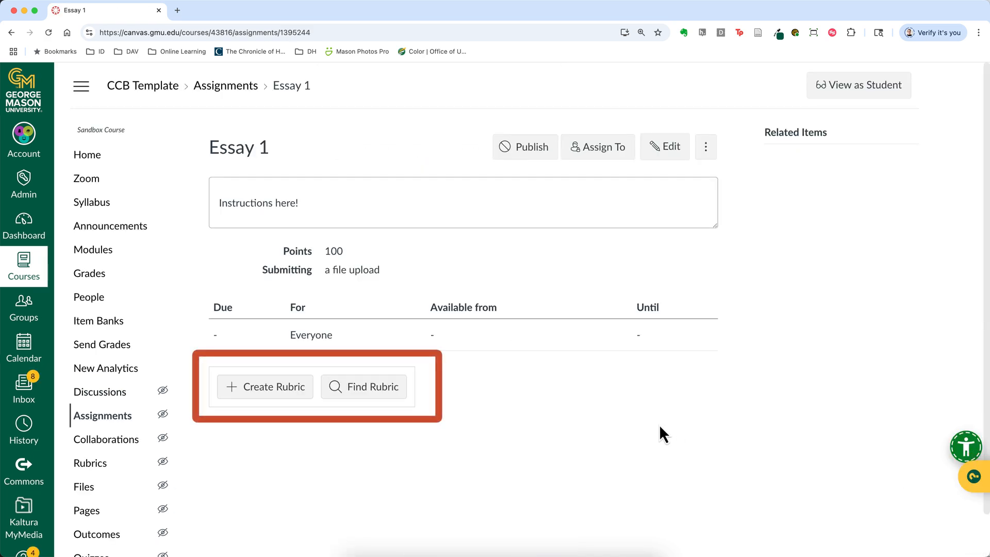
# Find Essay Rubric EN101 by searching for "essay", add it to the Essay 1 assignment and enable self assessment
pyautogui.click(372, 393)
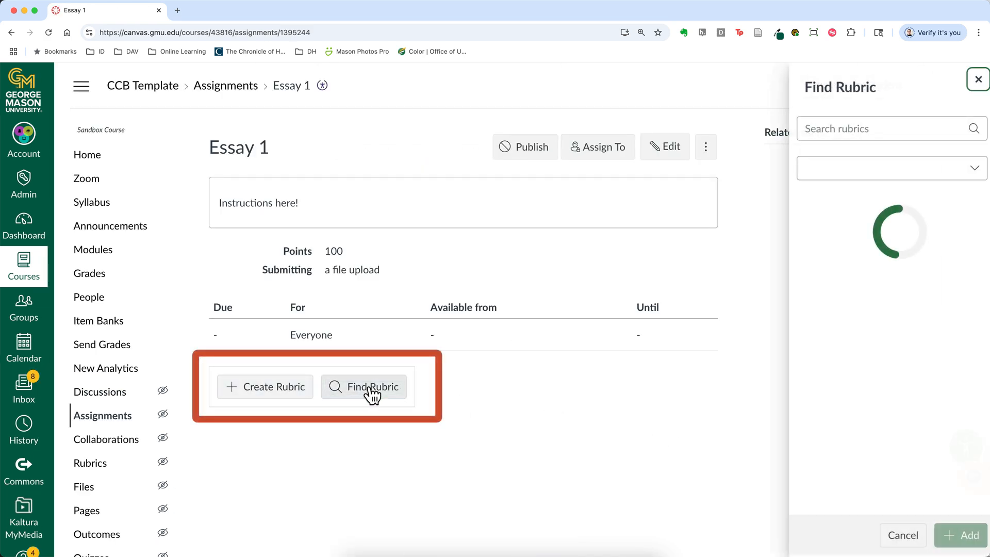
pyautogui.click(821, 130)
pyautogui.write('essay')
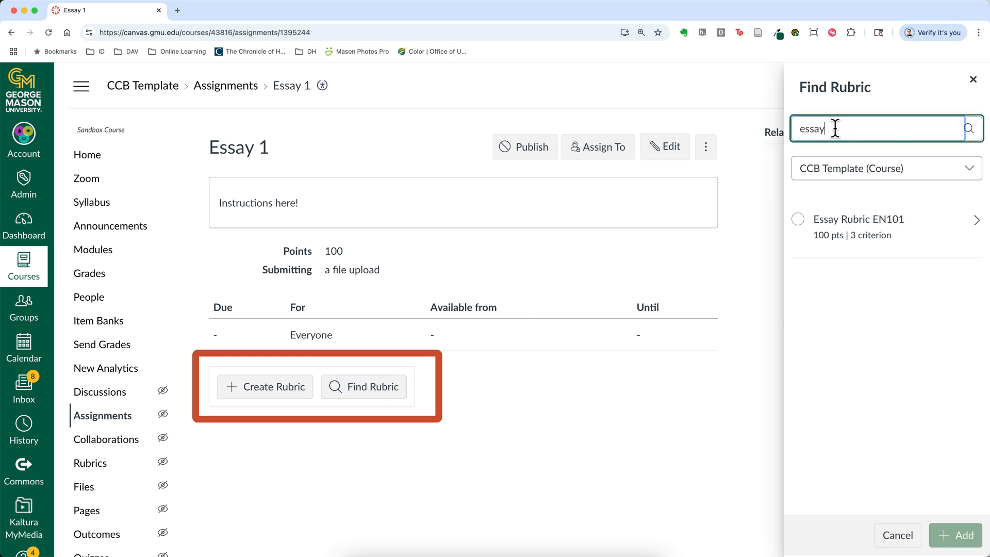
pyautogui.click(799, 220)
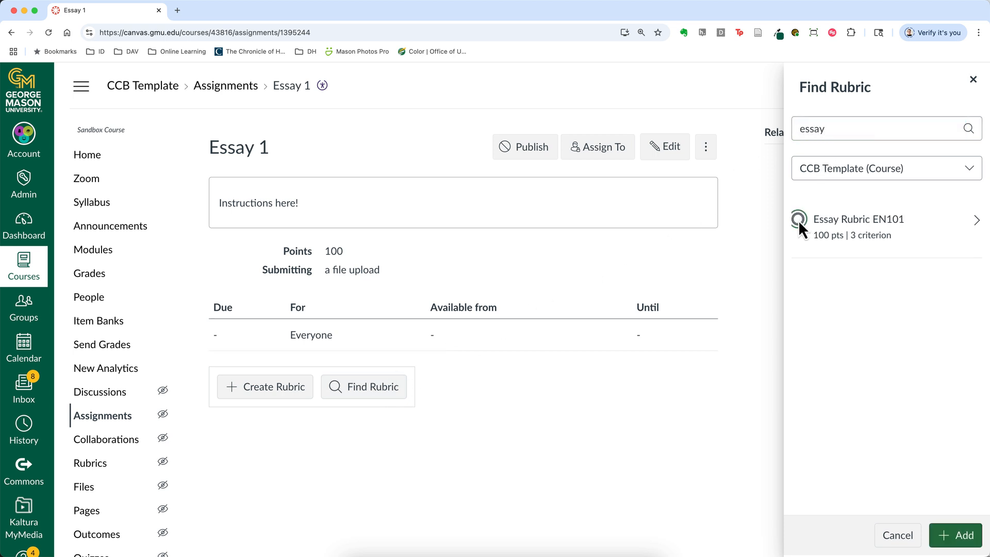
pyautogui.click(958, 539)
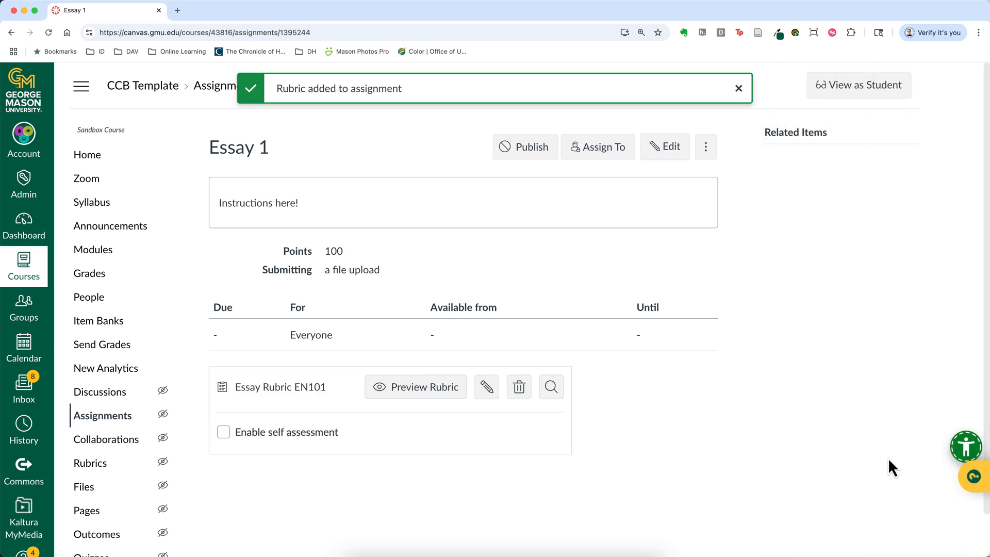
pyautogui.click(223, 433)
# Try viewing Essay 1 as a student, return to the instructor view and publish the assignment
pyautogui.click(846, 96)
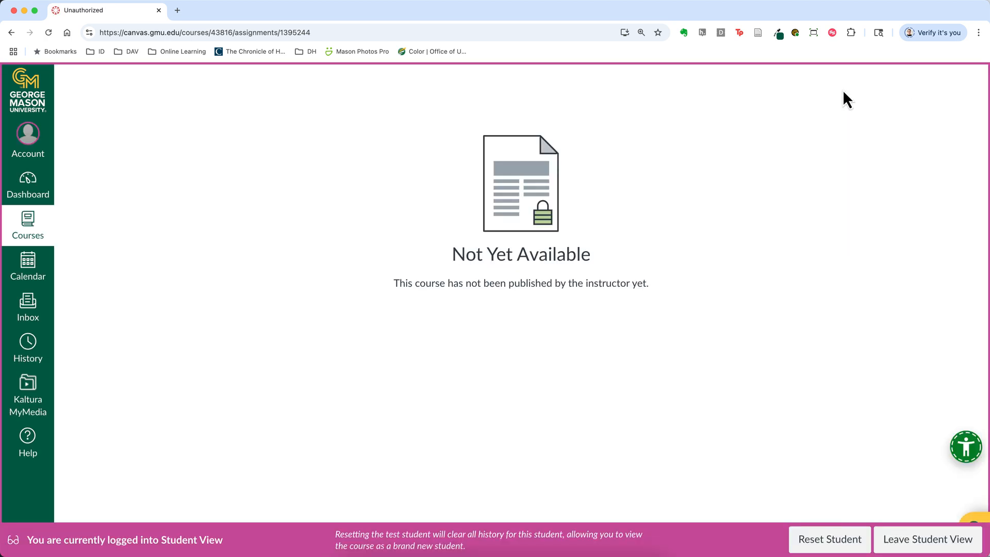
pyautogui.click(912, 547)
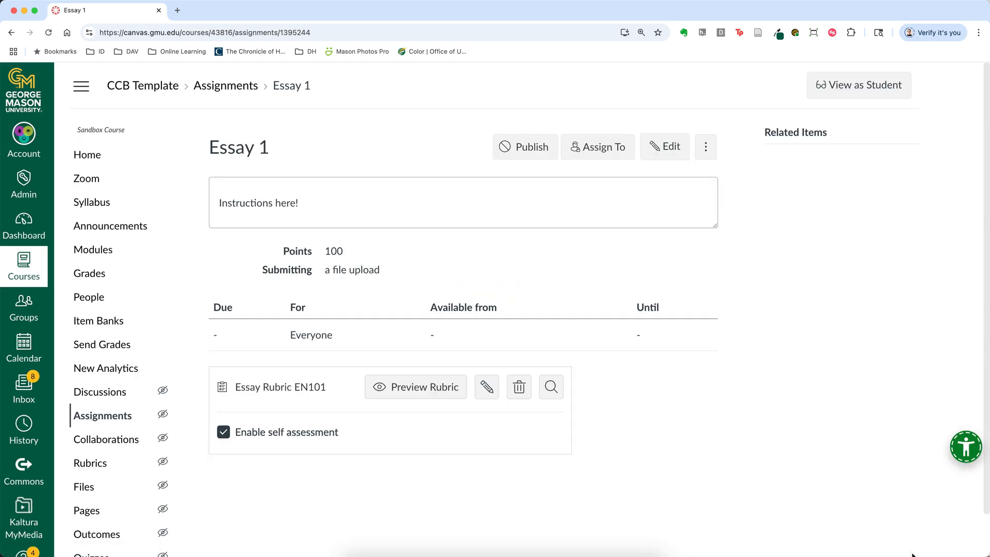
pyautogui.click(518, 153)
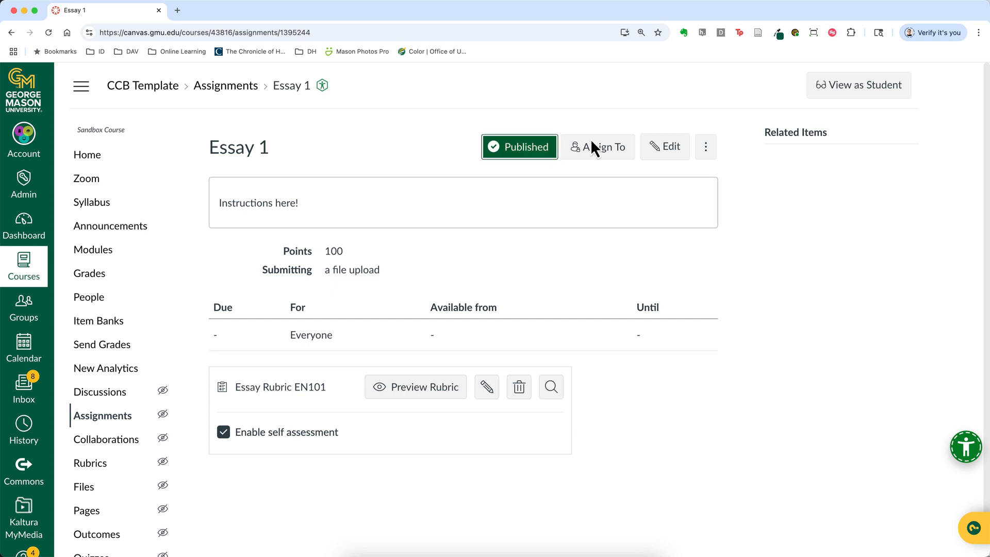
# View the published Essay 1 as a student and examine its rubric and submission options
pyautogui.click(864, 93)
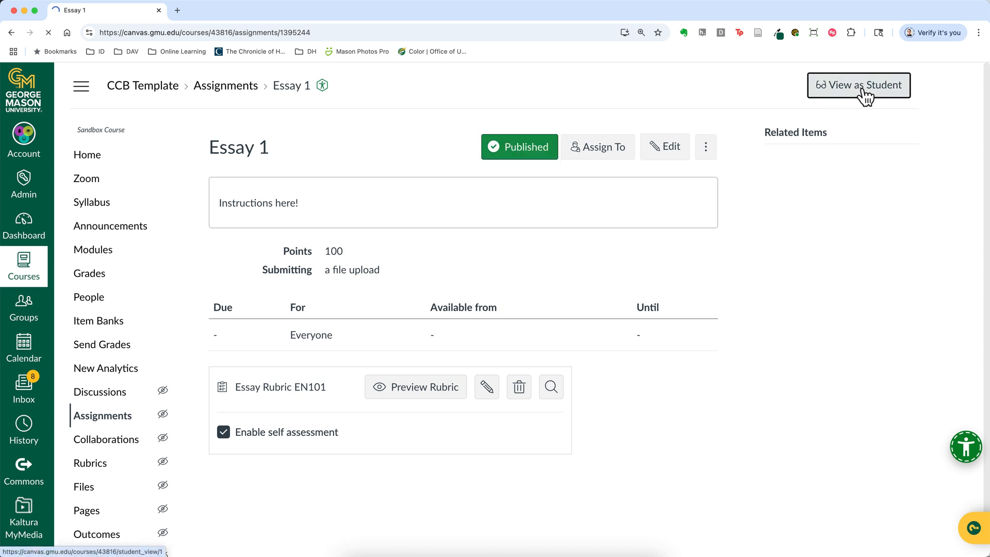
pyautogui.tripleClick(239, 286)
pyautogui.scroll(-3, 363, 297)
pyautogui.scroll(-1, 504, 335)
pyautogui.scroll(-6, 502, 333)
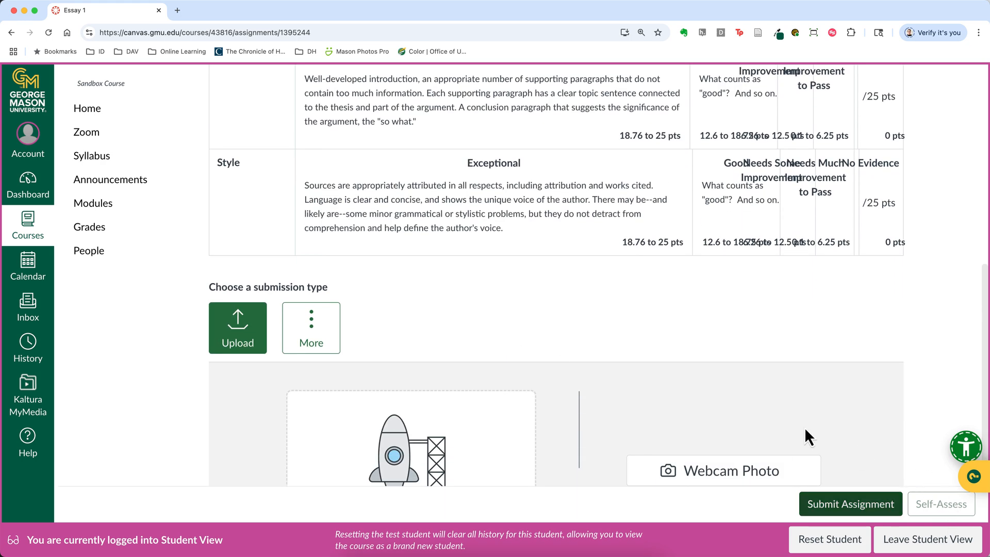
# Upload the Word document 426.research.report.docx as the test student's file and submit the Essay 1 assignment
pyautogui.scroll(-1, 864, 454)
pyautogui.click(403, 406)
pyautogui.click(403, 407)
pyautogui.click(691, 92)
pyautogui.write('.docx')
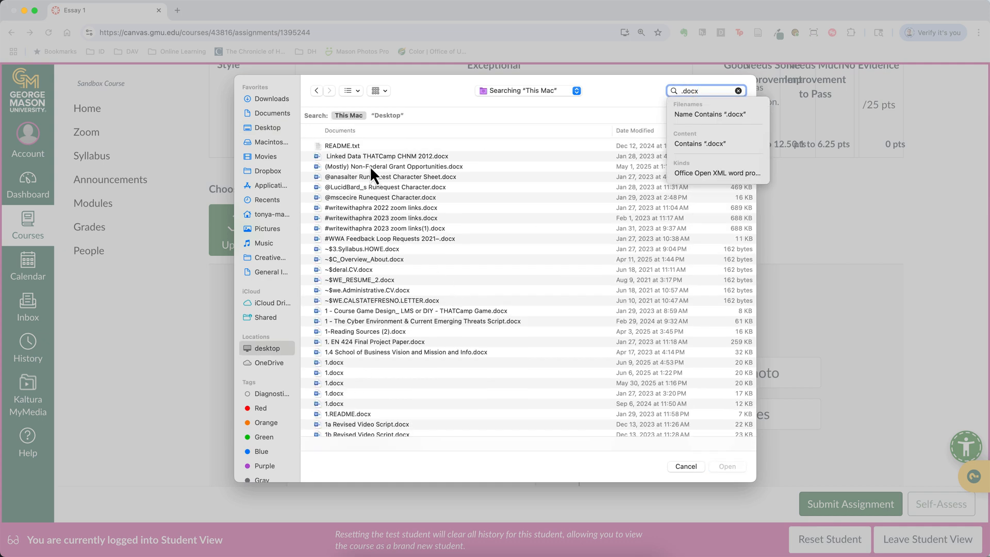
pyautogui.scroll(-10, 364, 195)
pyautogui.click(363, 209)
pyautogui.doubleClick(363, 209)
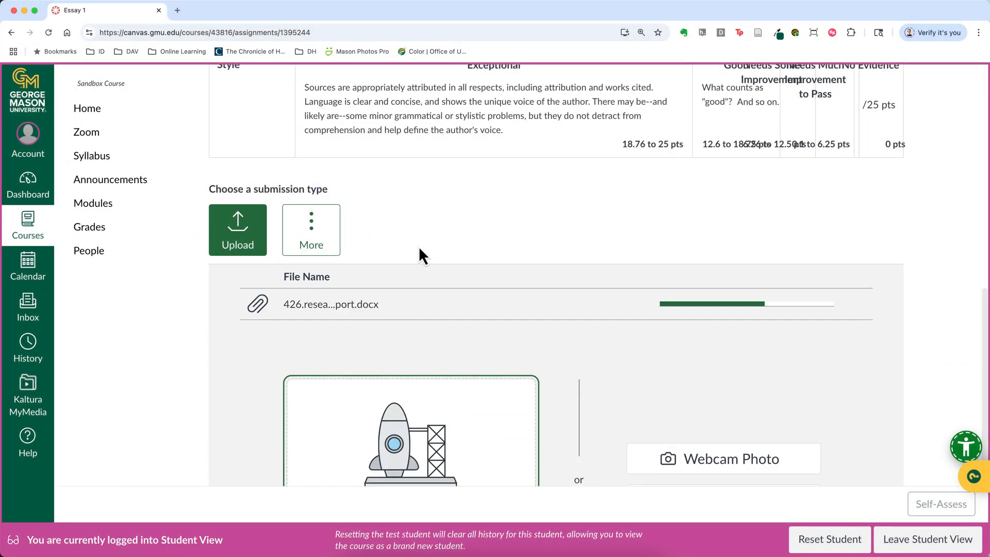
pyautogui.scroll(-5, 659, 418)
pyautogui.click(857, 507)
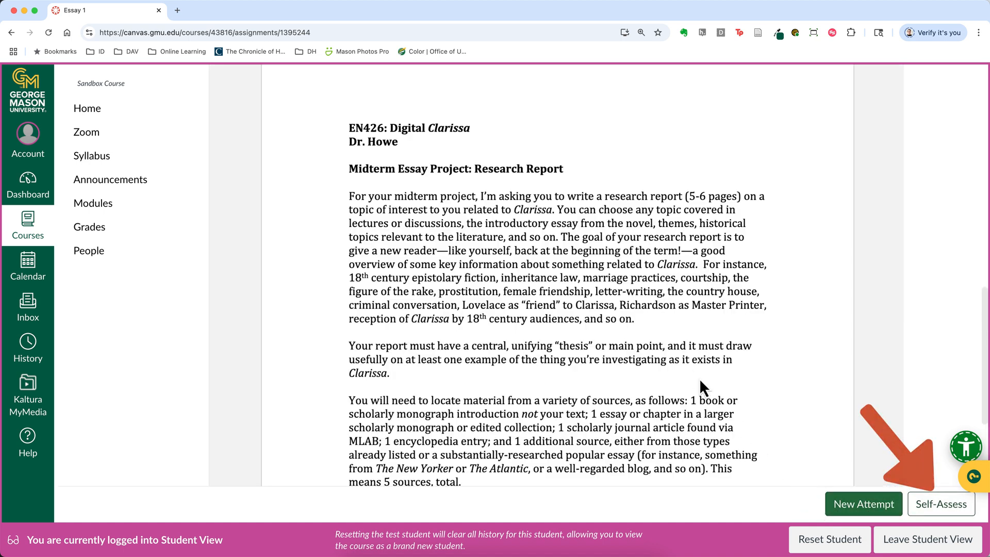
# Leave Student View, check how many Essay 1 submissions are graded and open the submission in SpeedGrader
pyautogui.click(910, 548)
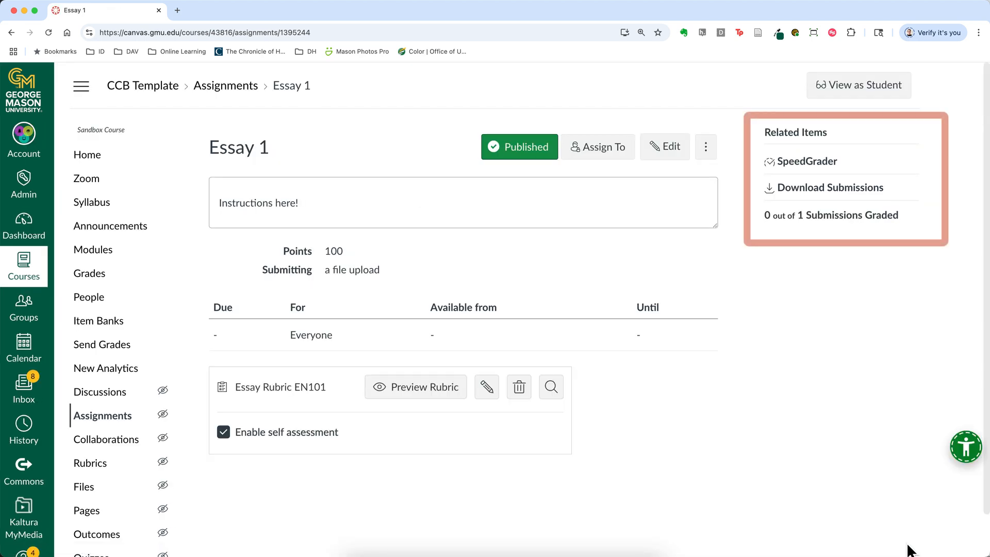
pyautogui.moveTo(762, 215); pyautogui.dragTo(921, 226)
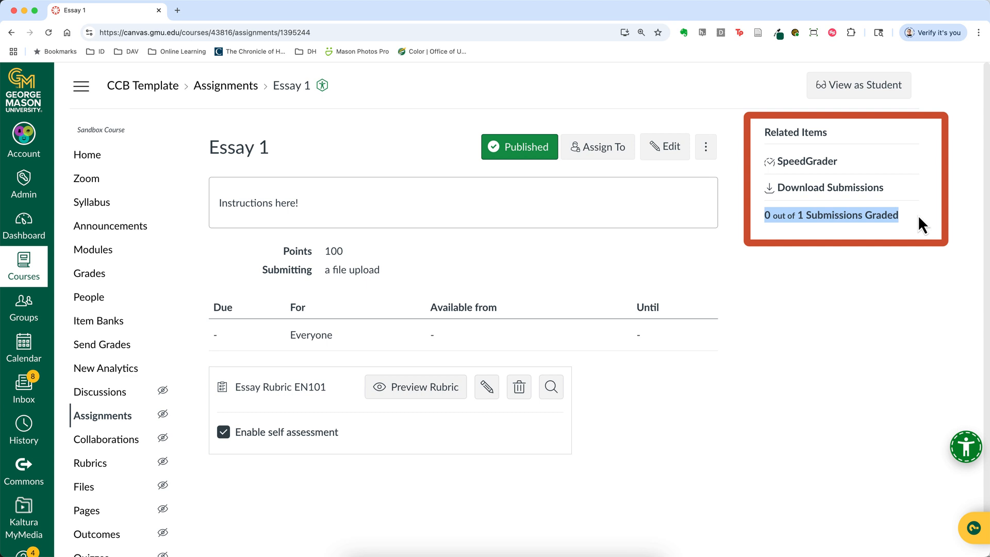
pyautogui.click(819, 164)
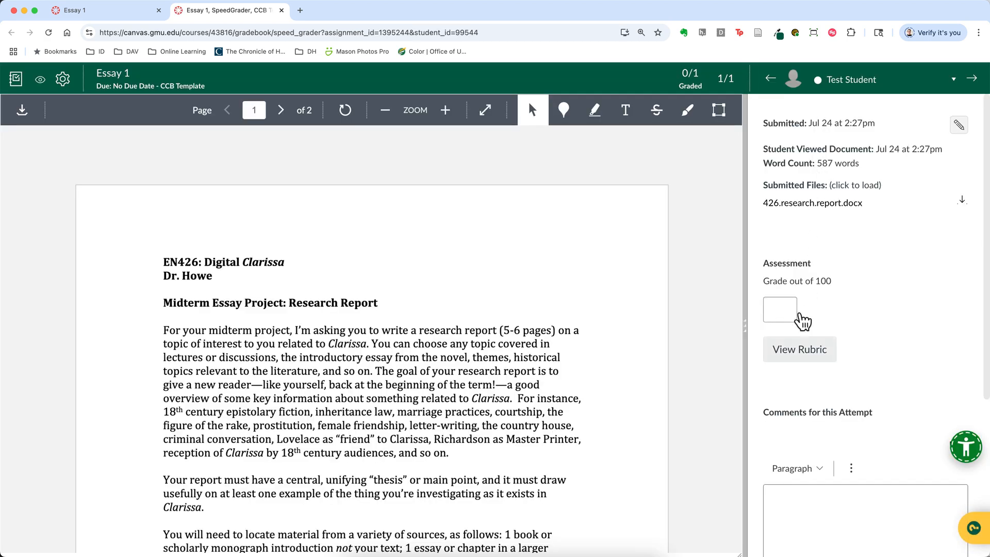
# Display the rubric beside the submission, widen the grading pane and switch the rubric to the Horizontal view
pyautogui.click(799, 353)
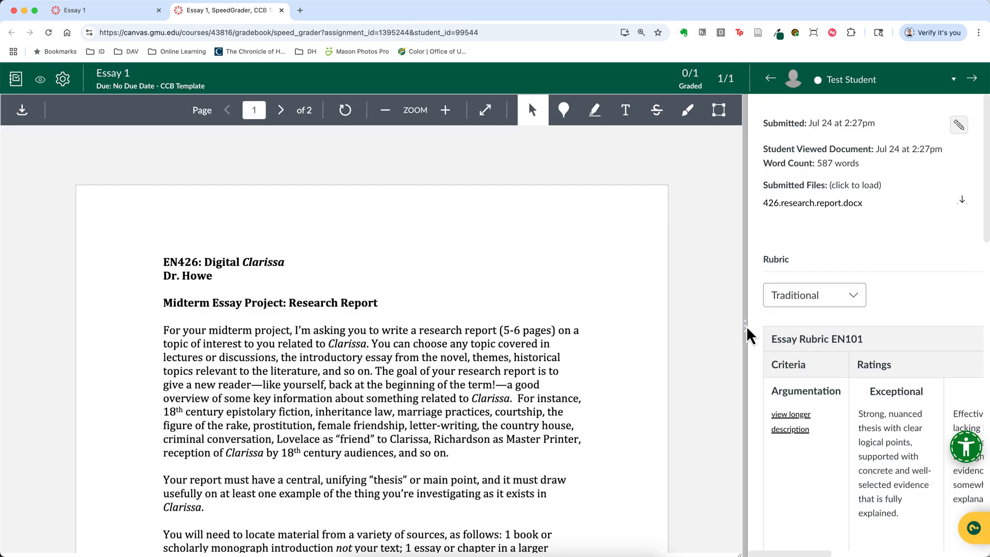
pyautogui.moveTo(744, 325); pyautogui.dragTo(562, 324)
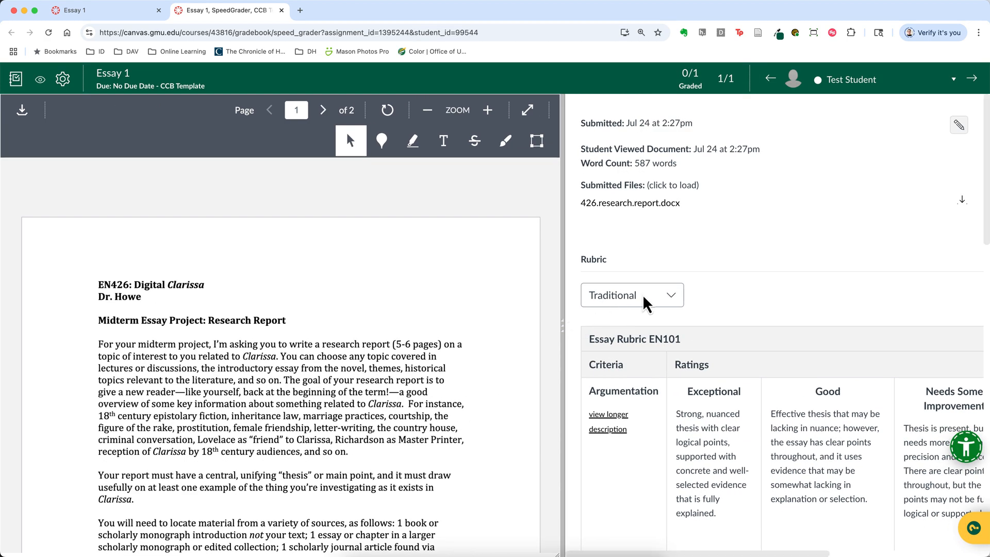
pyautogui.click(644, 304)
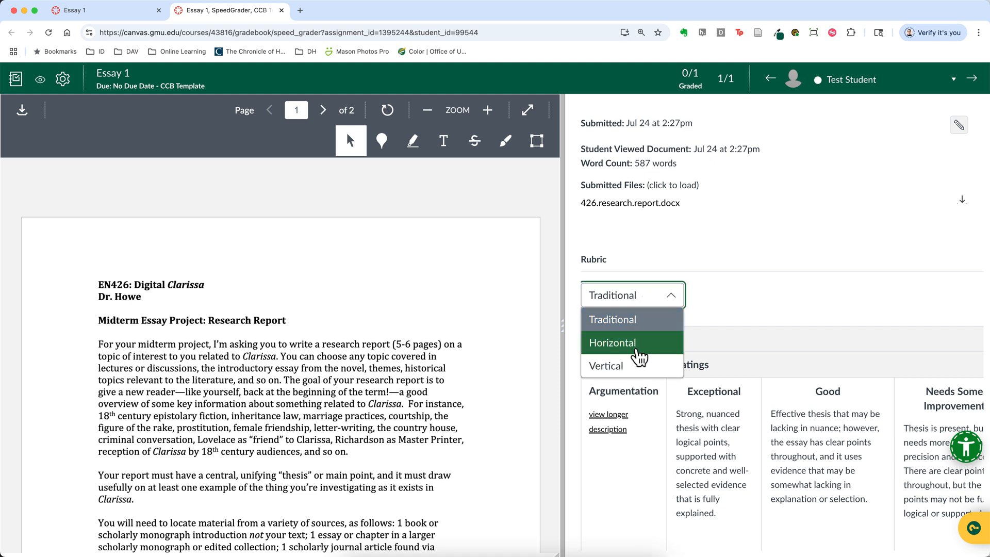
pyautogui.click(632, 346)
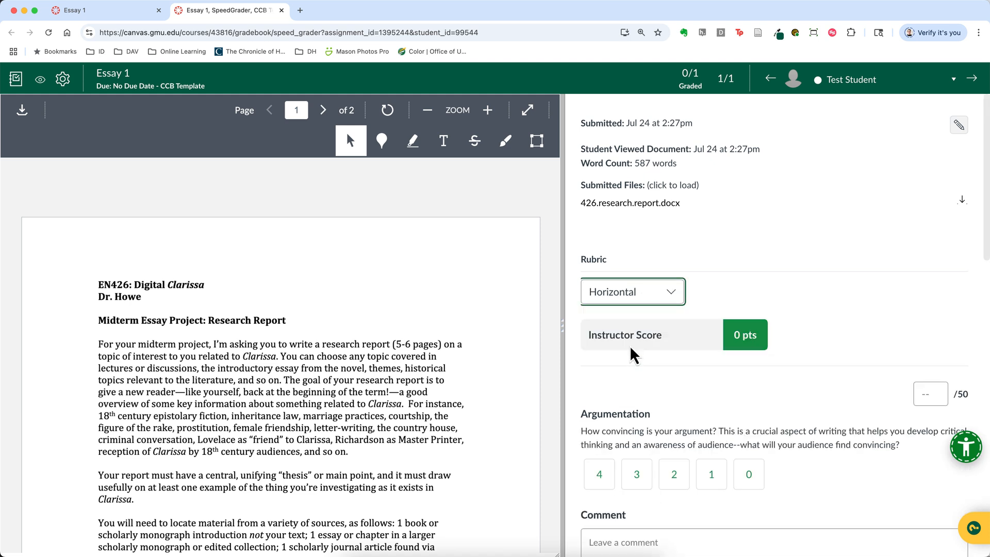
# Rate the submission in the rubric with 3 for Argumentation, 2 for Organization and 2 for Style
pyautogui.scroll(-3, 683, 397)
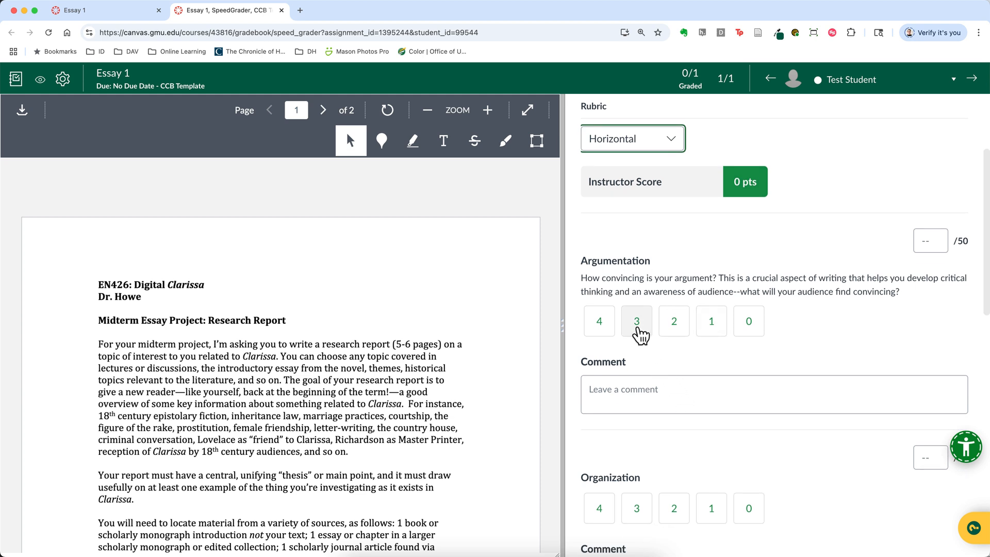
pyautogui.click(638, 324)
pyautogui.scroll(-3, 722, 431)
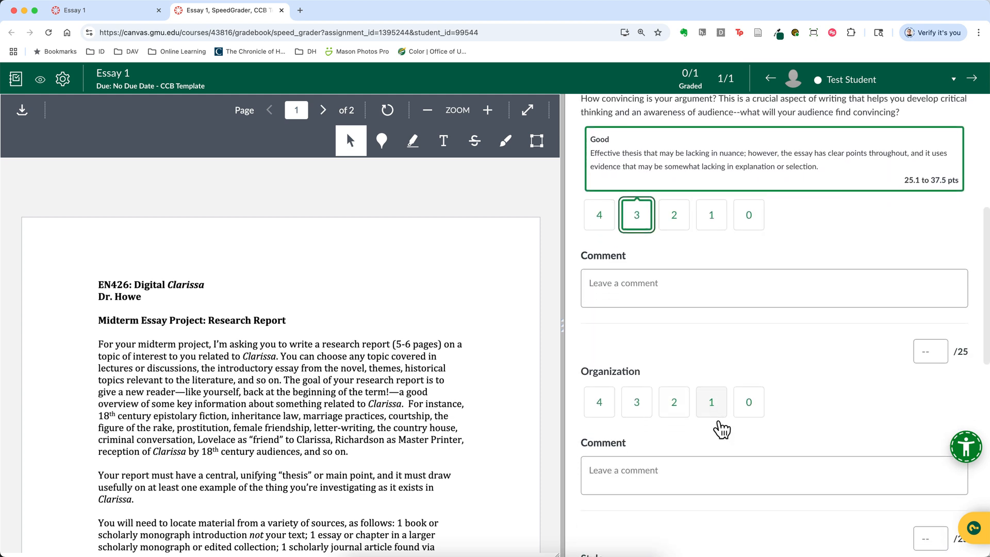
pyautogui.click(674, 407)
pyautogui.scroll(-5, 682, 435)
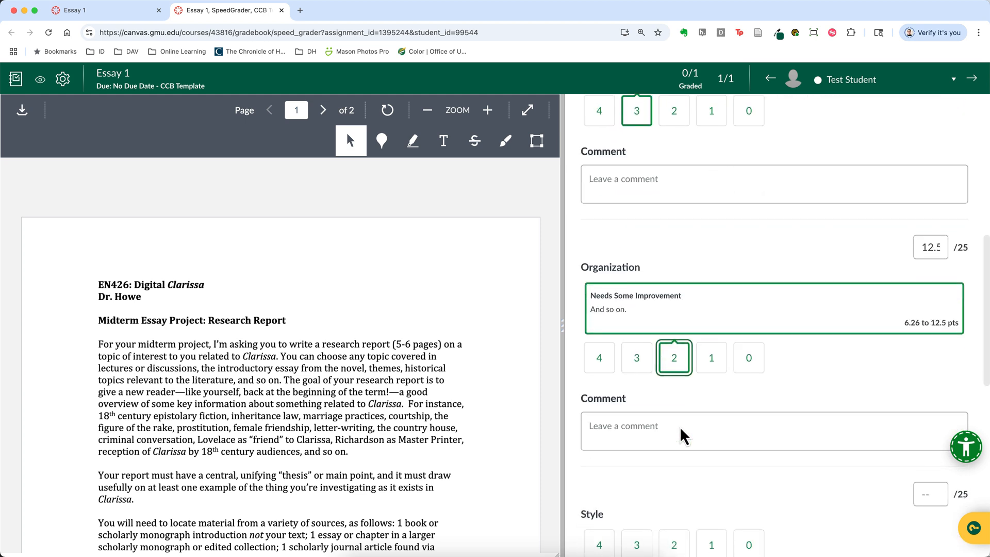
pyautogui.click(673, 408)
# Submit the attempt comment "Overall submission comment." and check the rubric's total instructor score
pyautogui.scroll(-7, 758, 453)
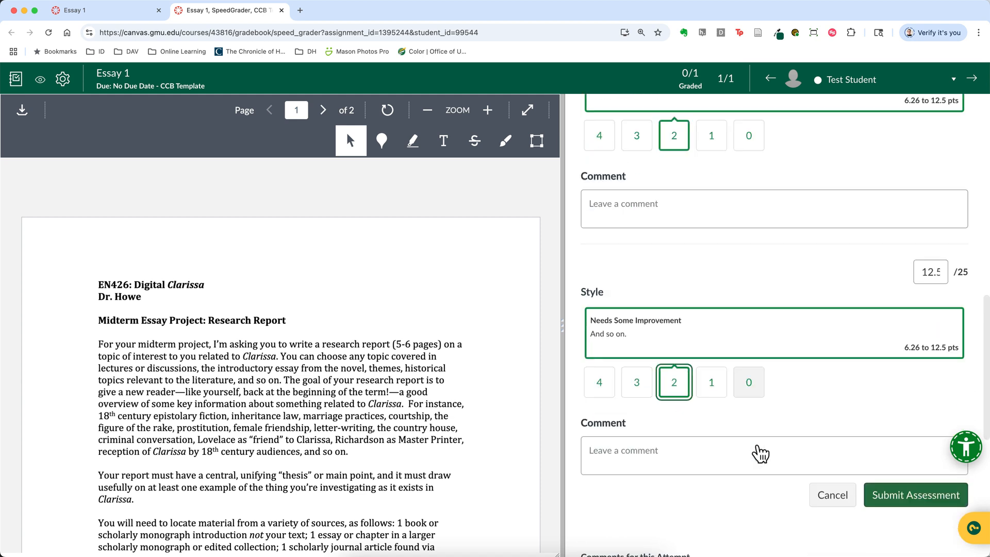
pyautogui.click(746, 424)
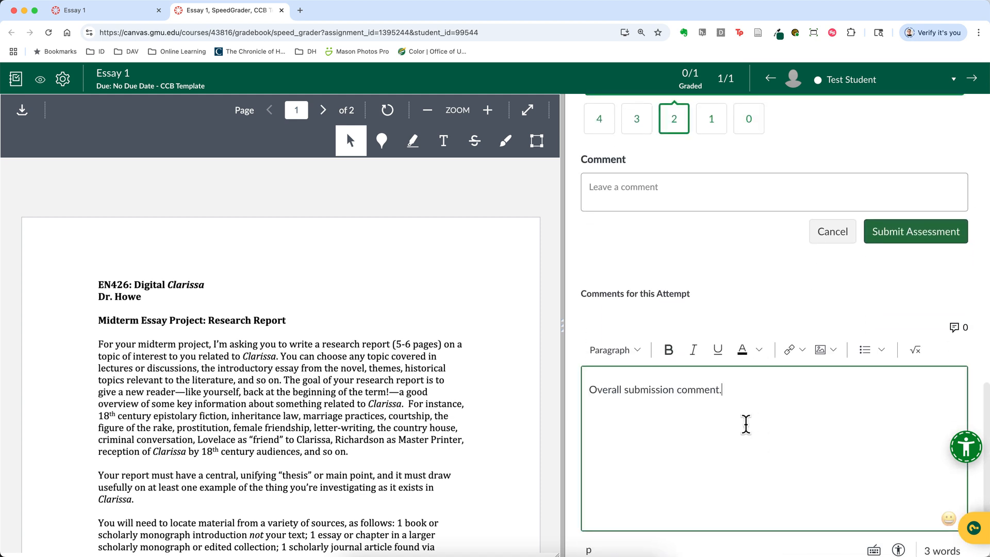
pyautogui.scroll(-2, 746, 424)
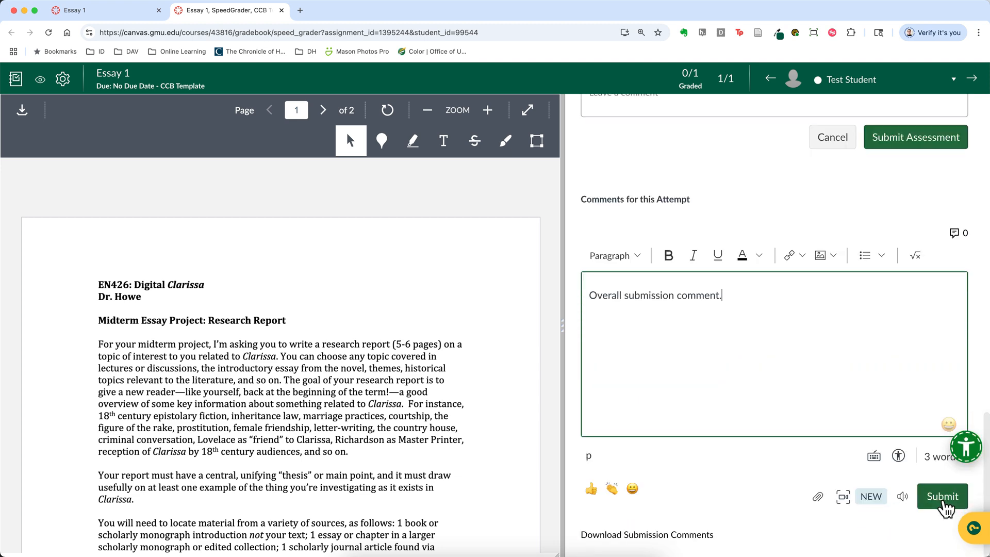
pyautogui.click(943, 499)
pyautogui.scroll(10, 872, 449)
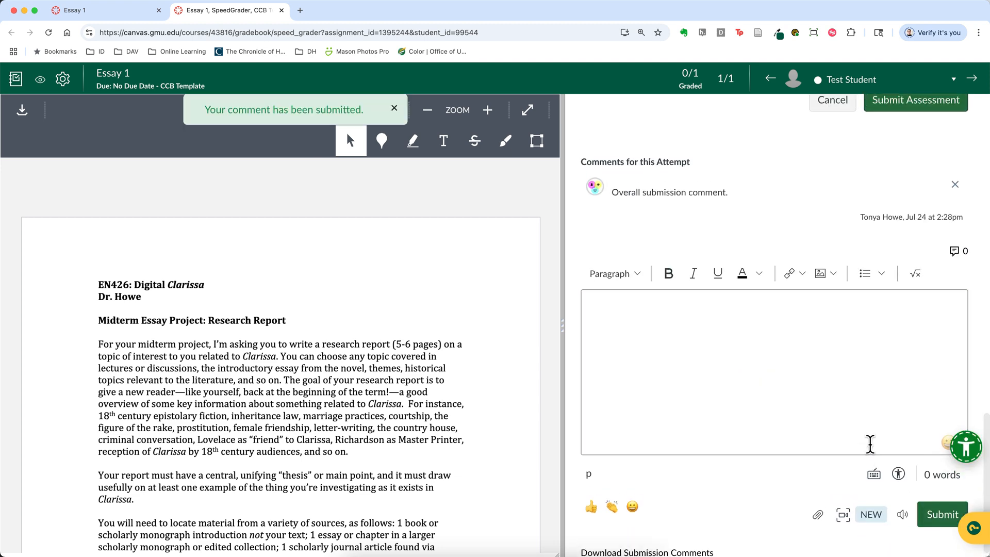
pyautogui.scroll(8, 870, 444)
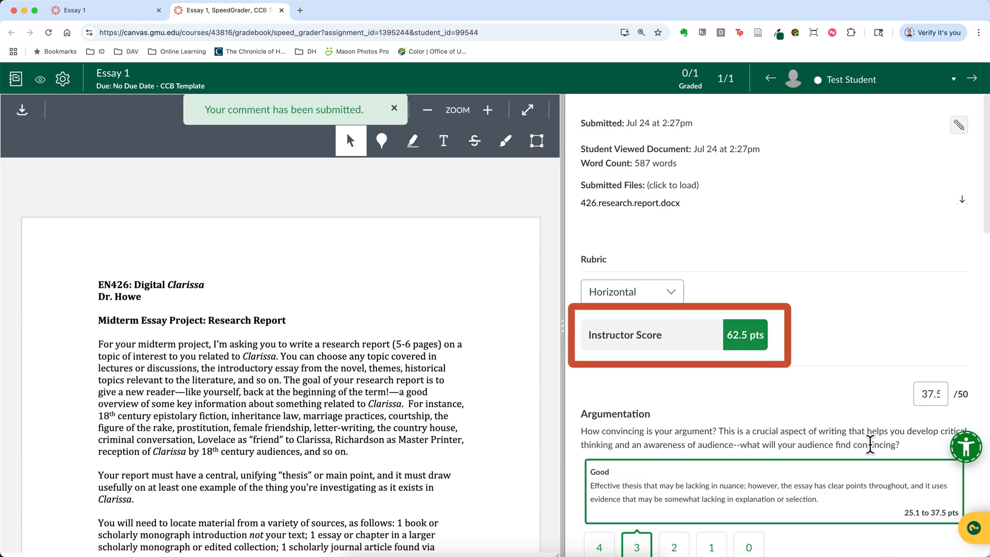